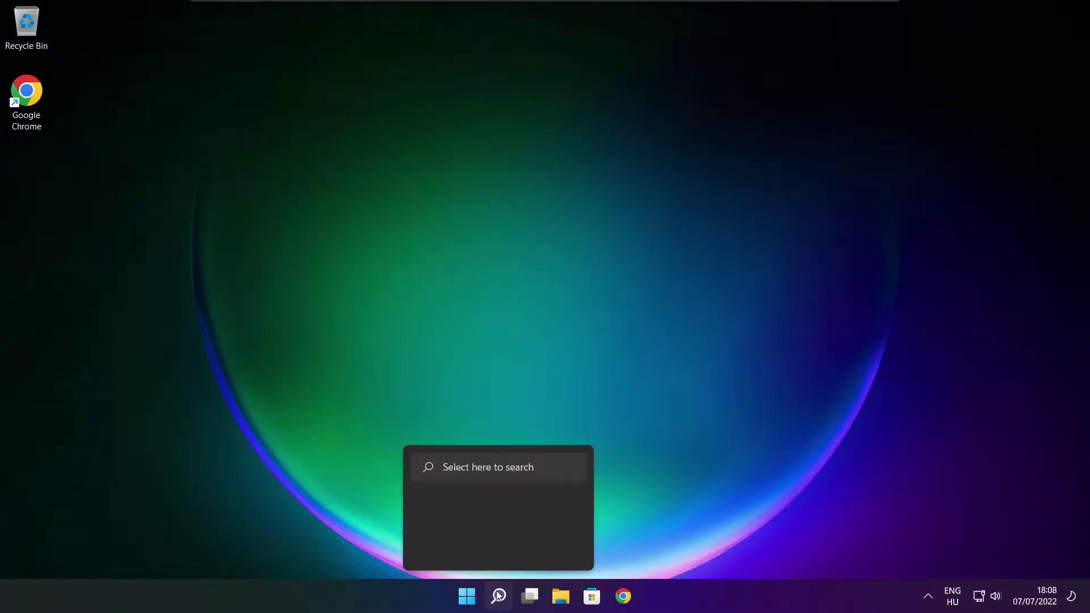
Bring up the taskbar search panel to look for Device Manager
left_click(501, 598)
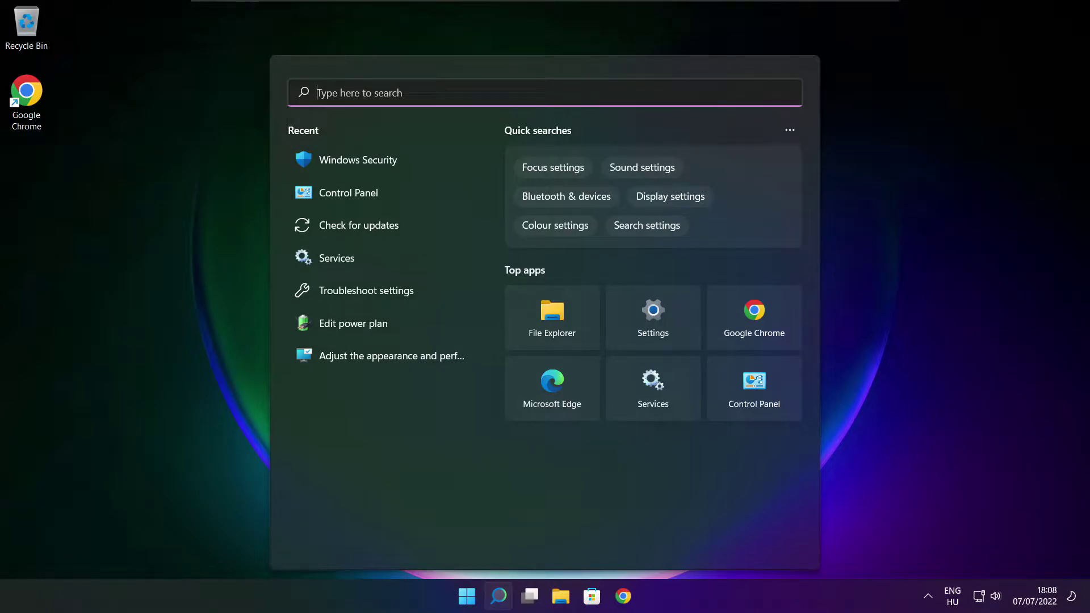
type("device ")
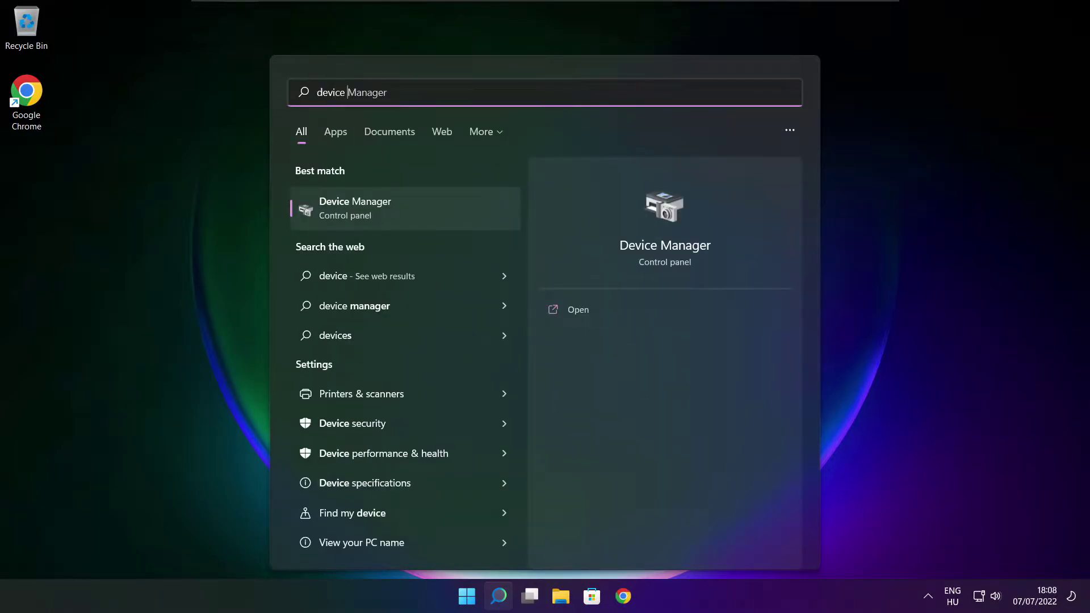
type("manag")
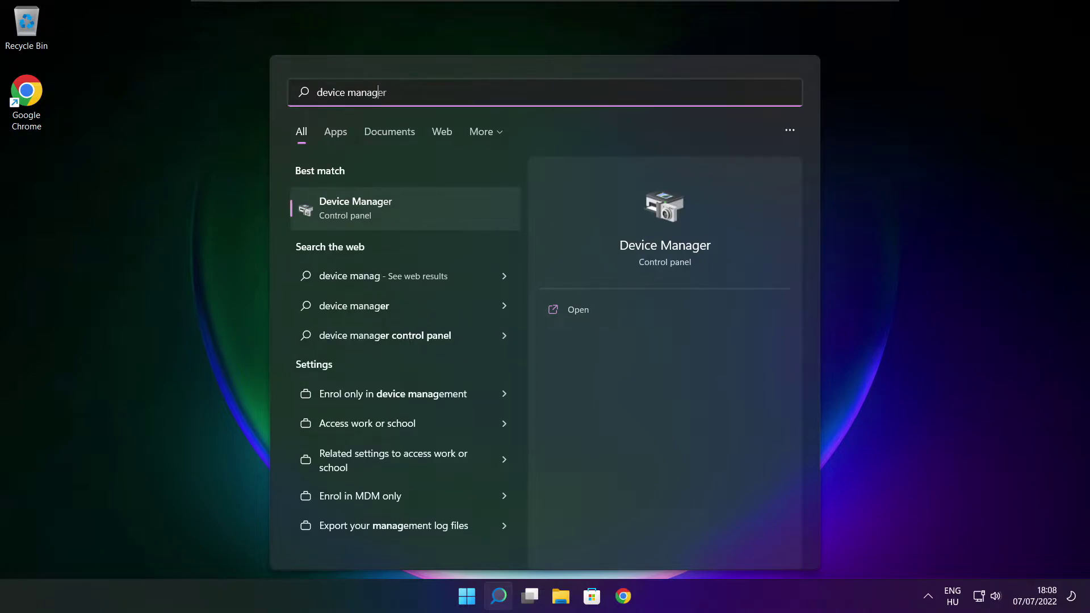
type("er")
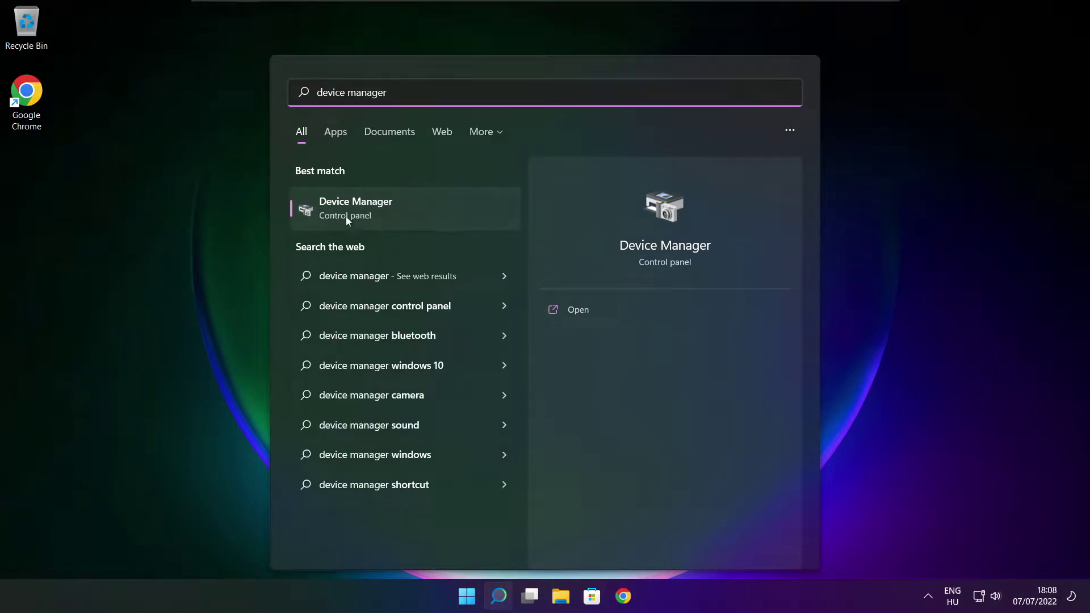
Launch Device Manager maximized and select the VMware SVGA 3D display adapter
left_click(447, 212)
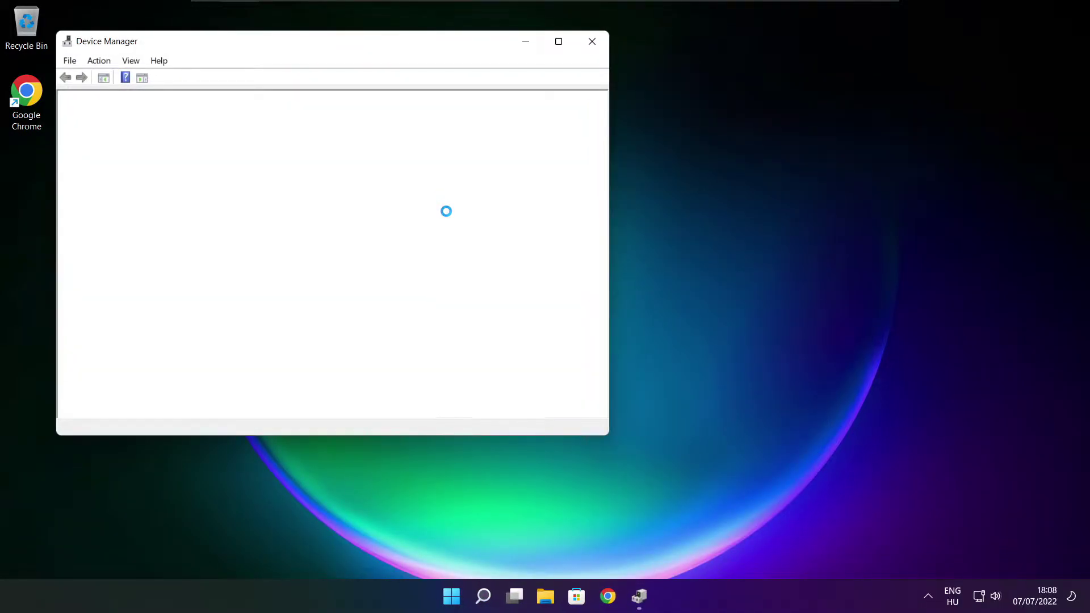
left_click(558, 41)
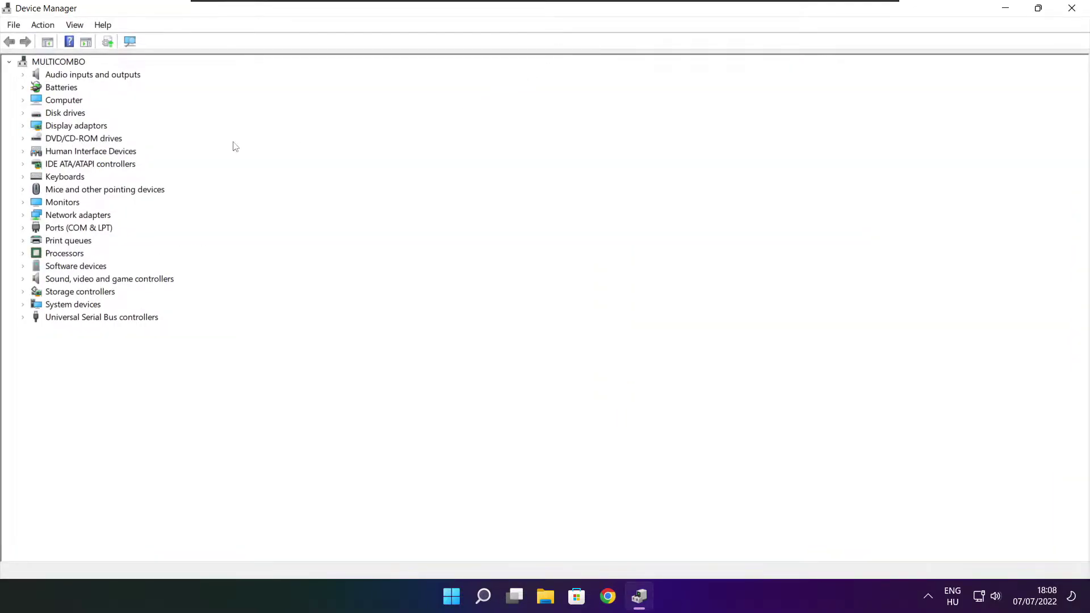
left_click(54, 127)
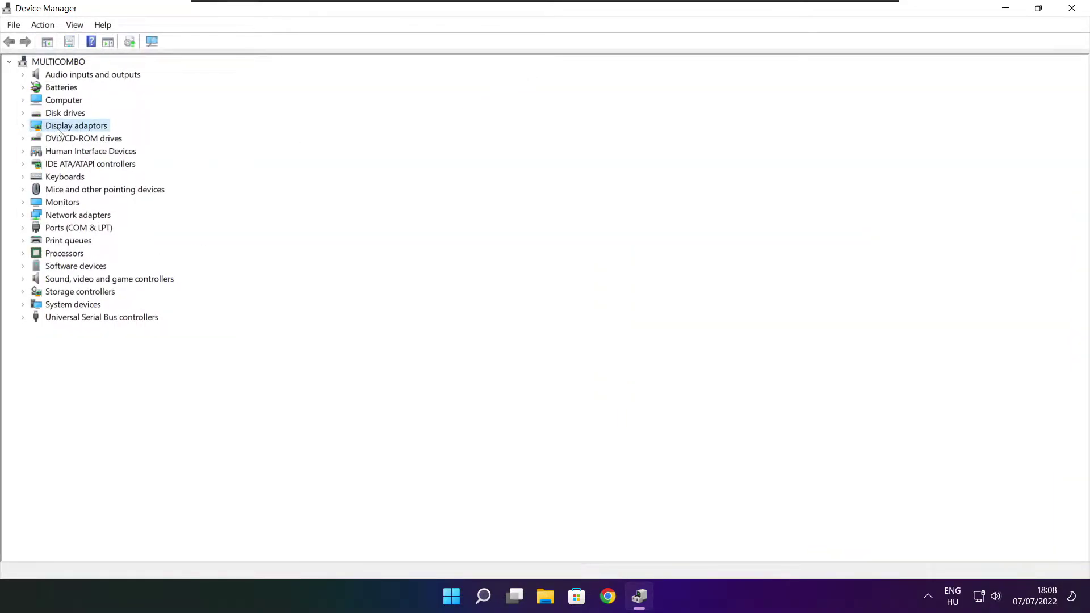
left_click(23, 126)
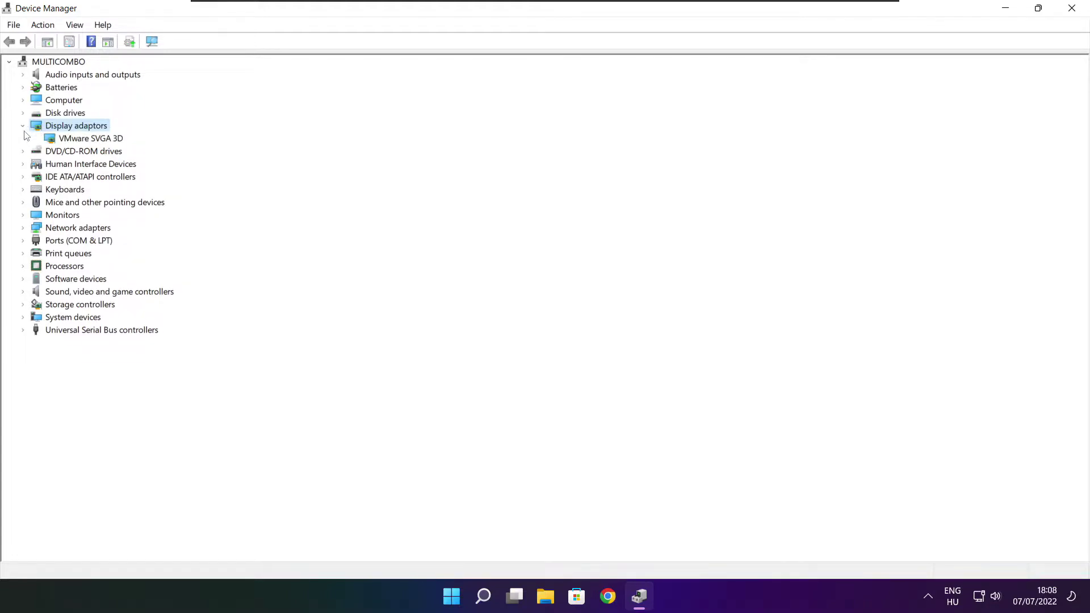
left_click(107, 141)
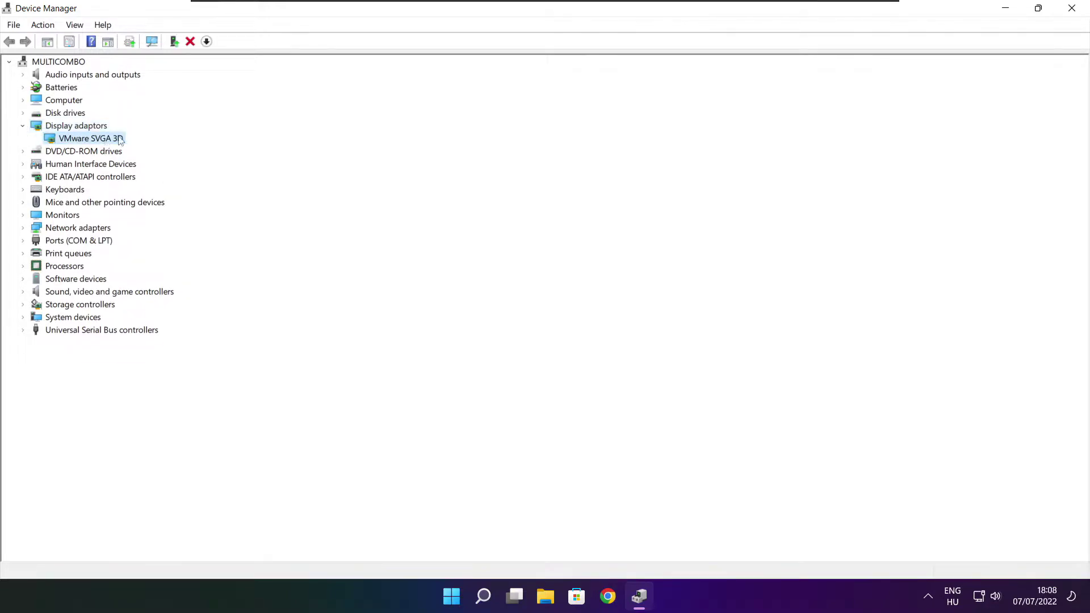
Update the VMware SVGA 3D driver via automatic search, confirming the best driver is installed
right_click(78, 140)
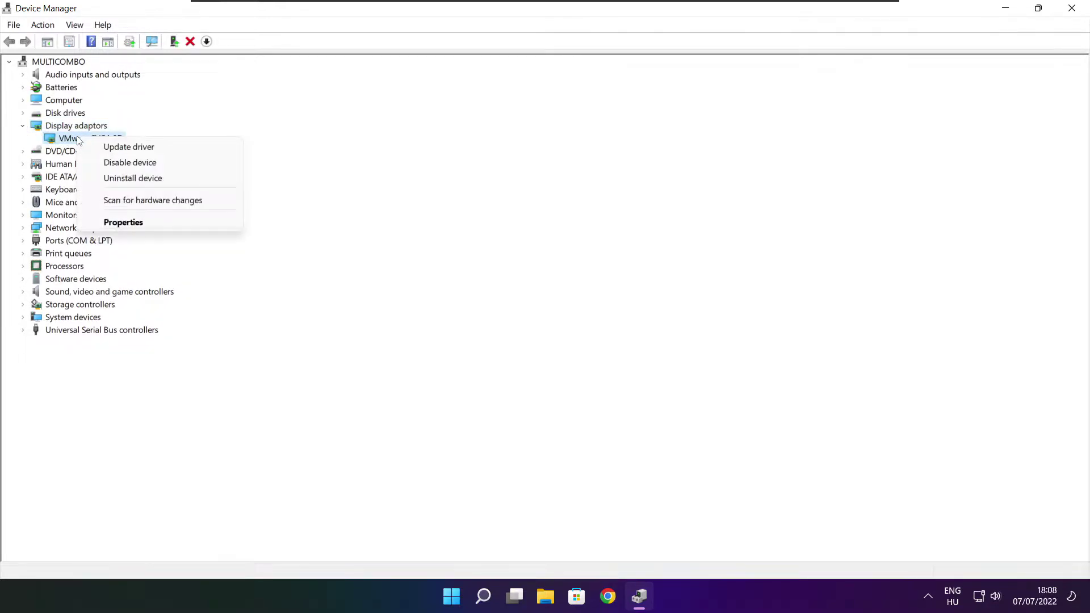
left_click(157, 148)
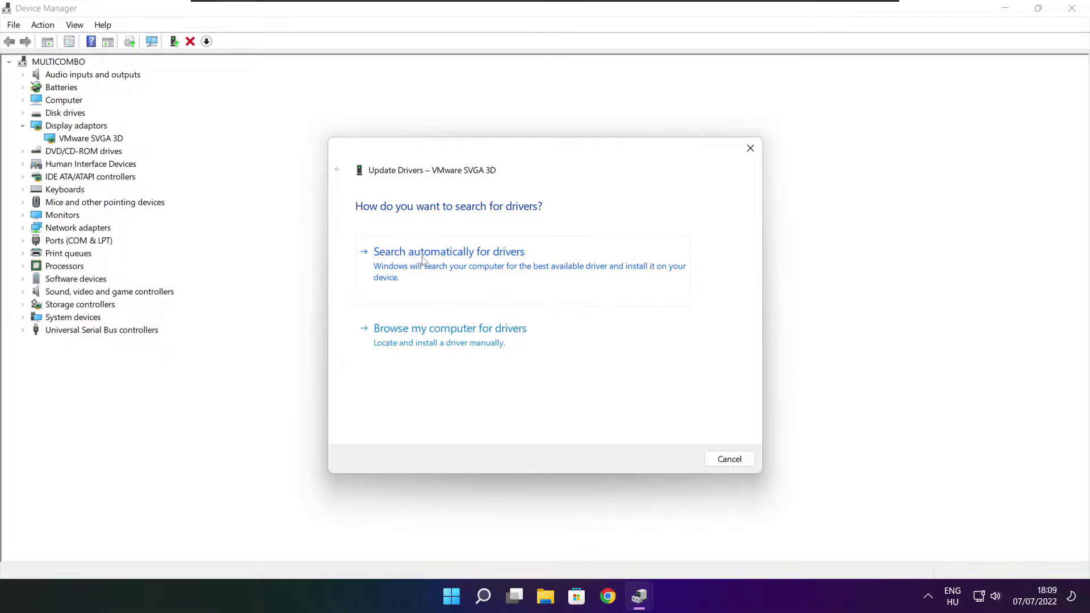
left_click(501, 272)
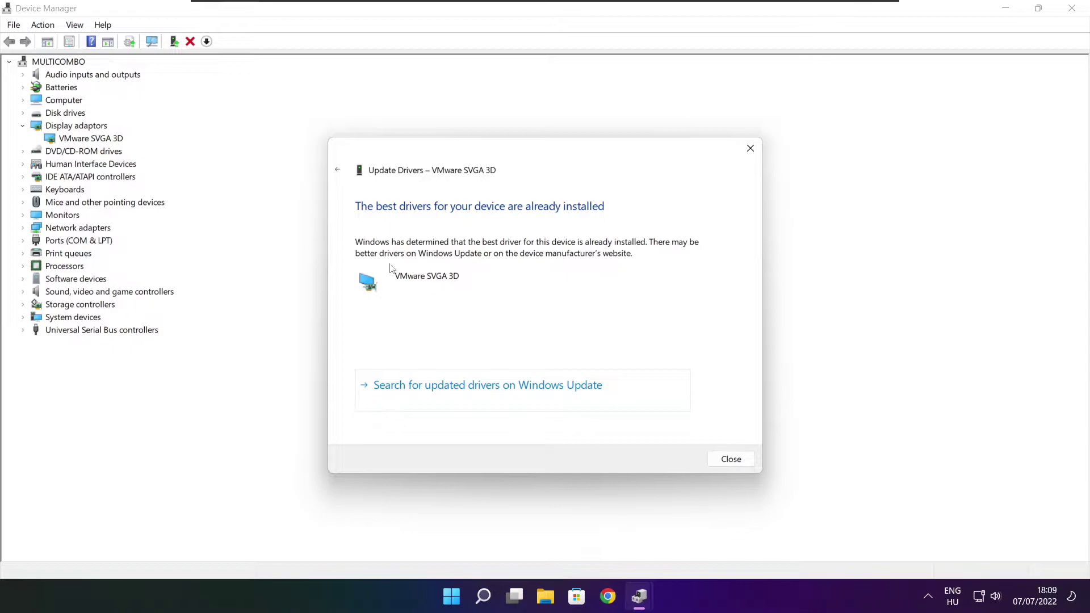
left_click(729, 461)
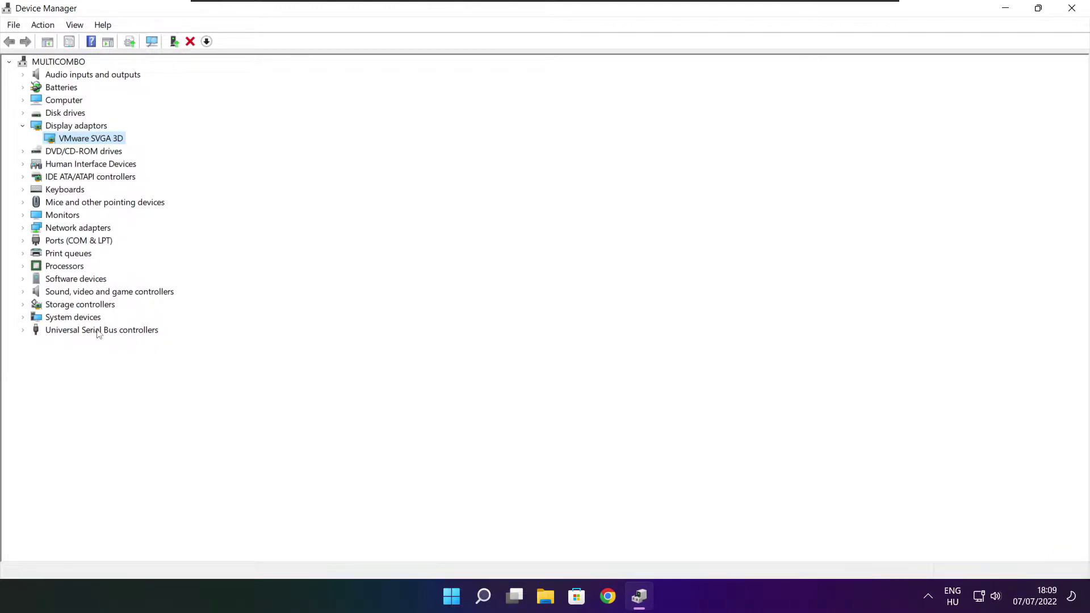
Select the High Definition Audio Device under Sound, video and game controllers
left_click(32, 294)
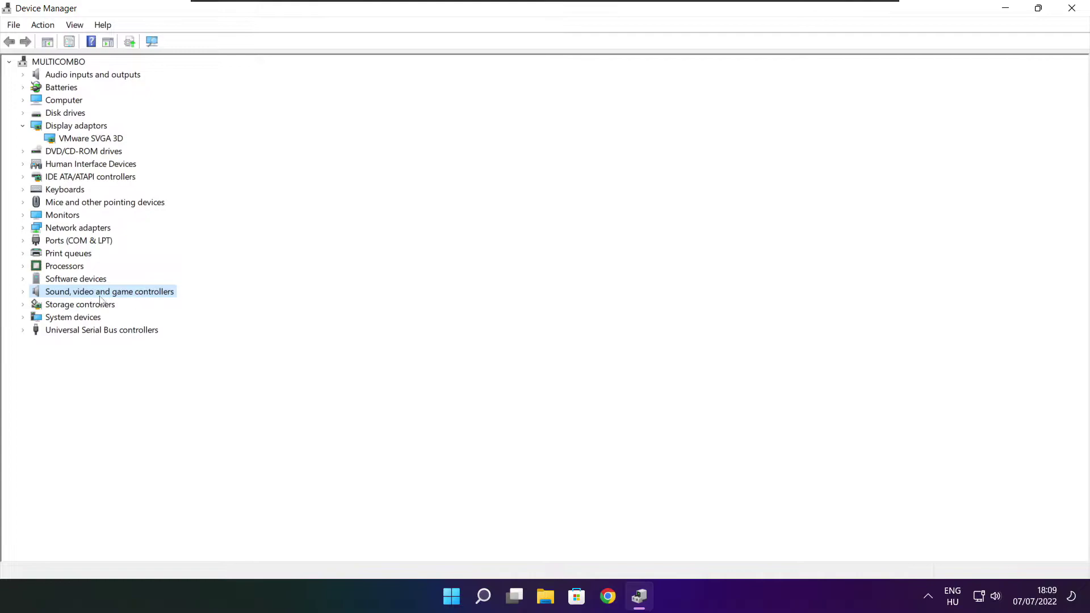
left_click(23, 293)
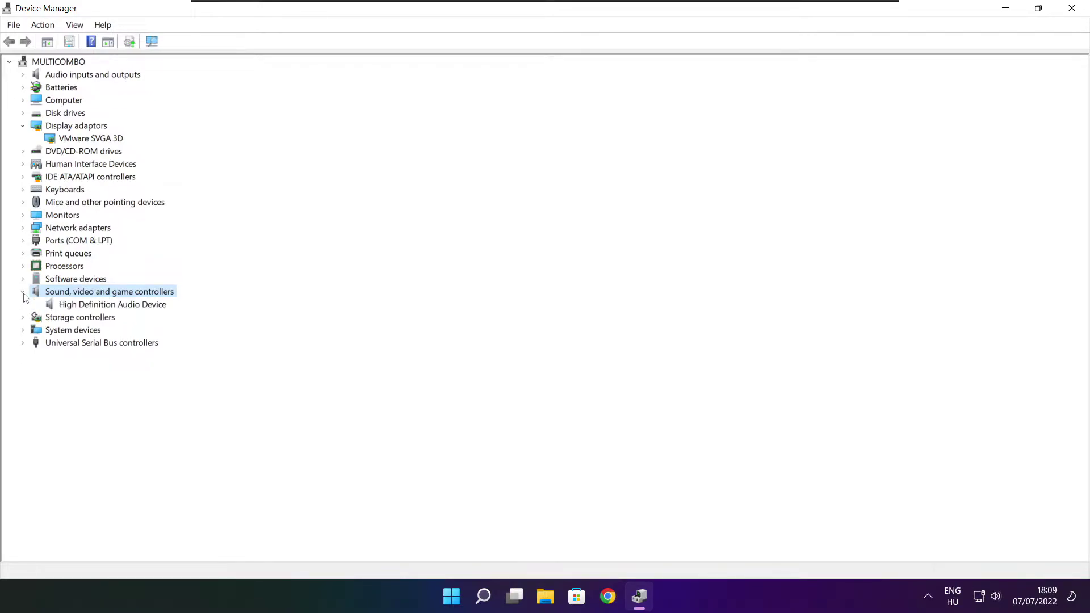
left_click(106, 307)
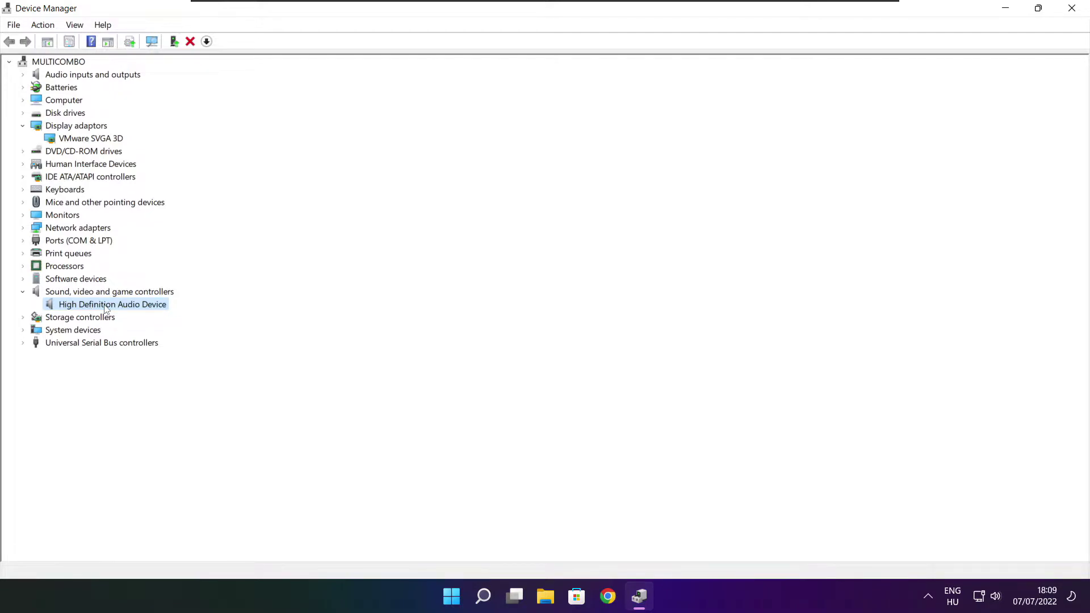
right_click(105, 307)
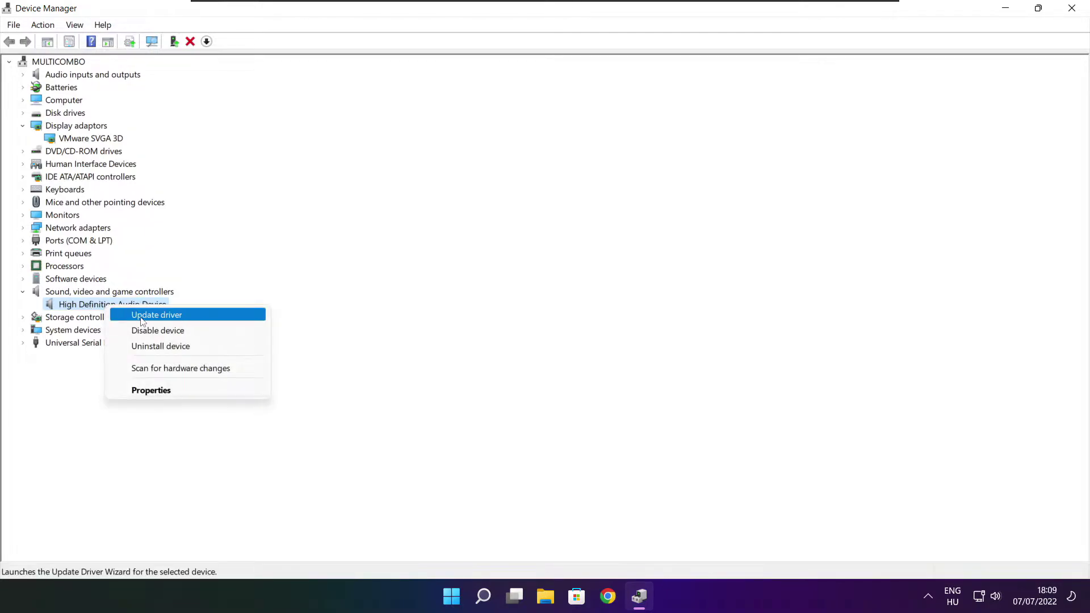
Run an automatic driver search for the audio device, then close Device Manager
left_click(212, 318)
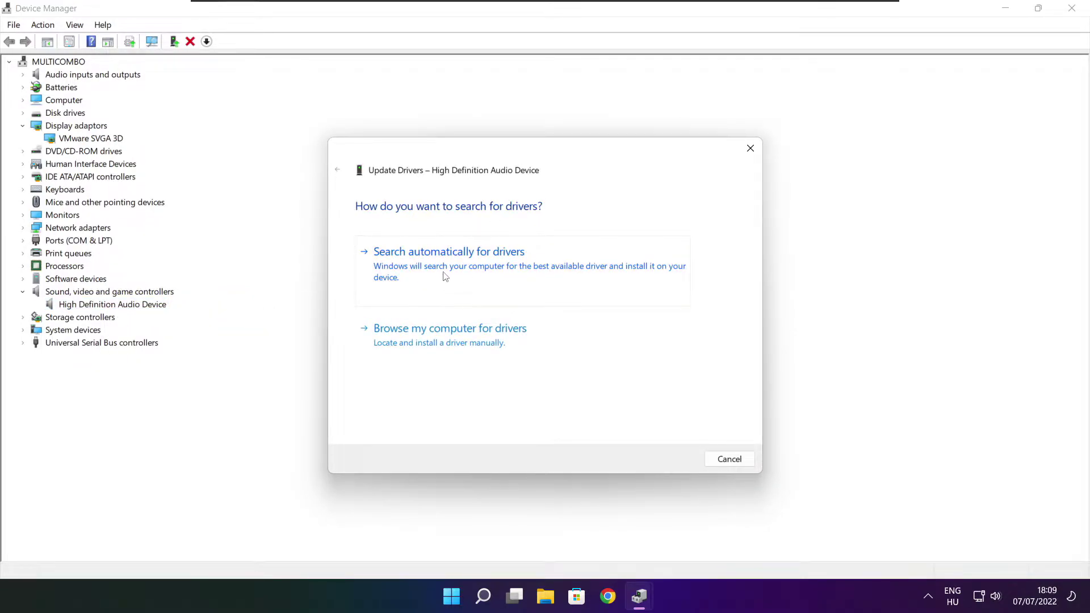
left_click(473, 270)
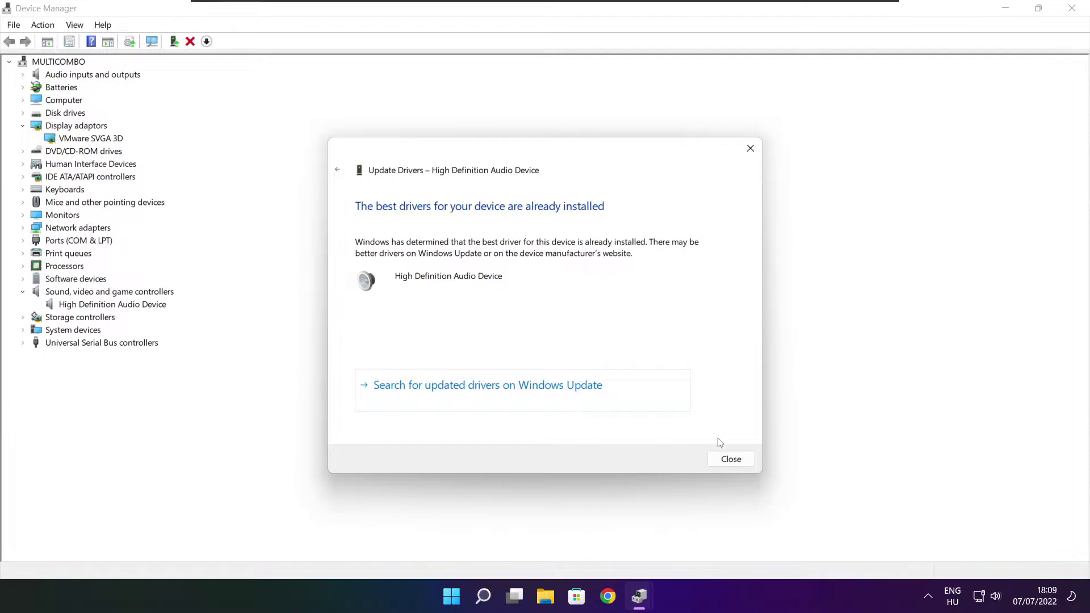
left_click(732, 461)
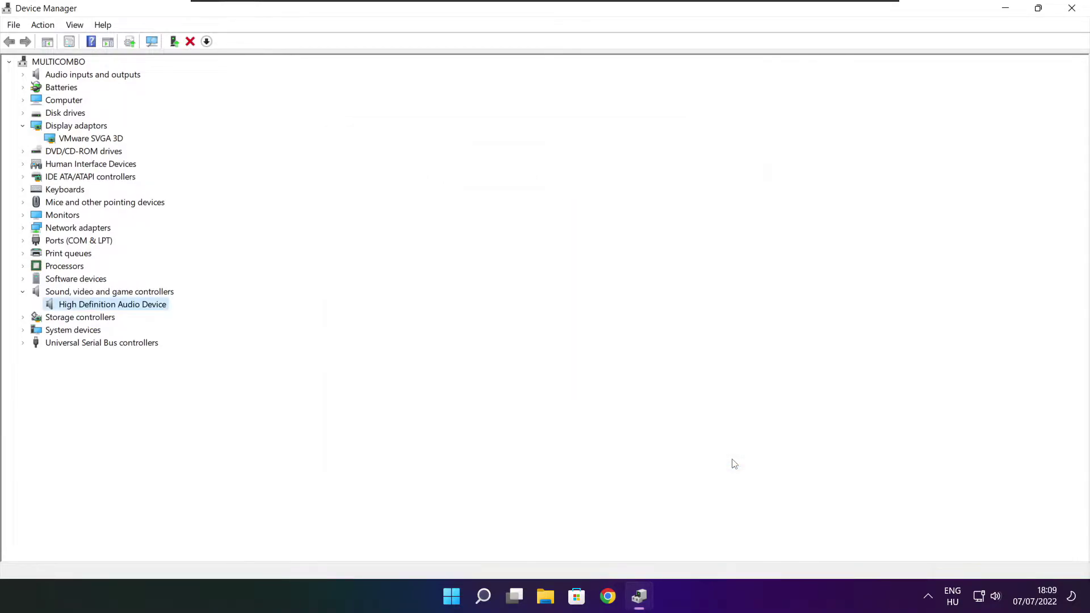
left_click(1074, 9)
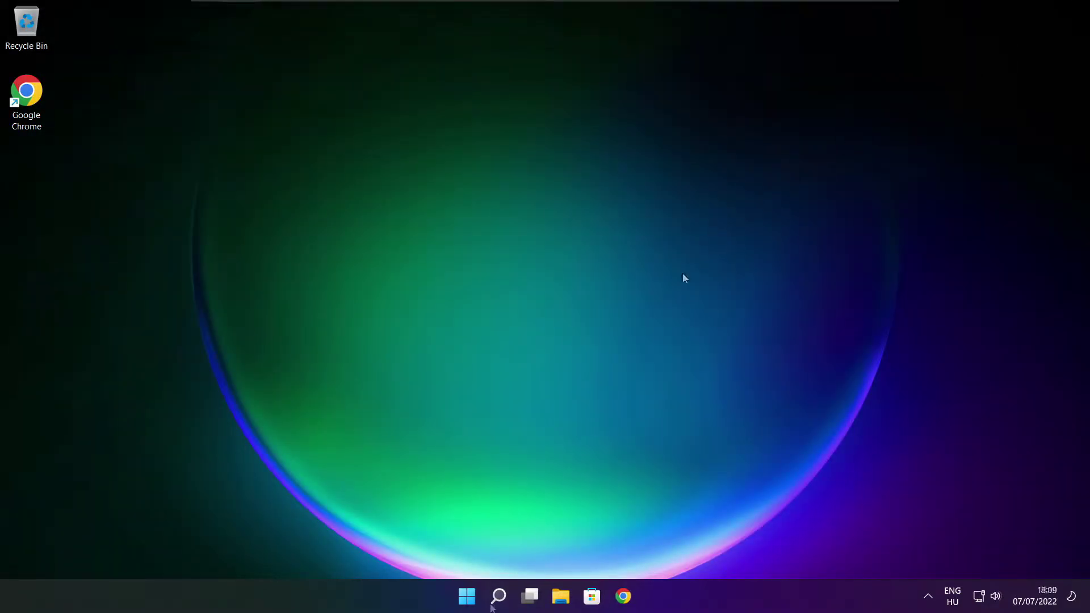
Search for 'edit power plan' and open the Edit Plan Settings page
left_click(501, 601)
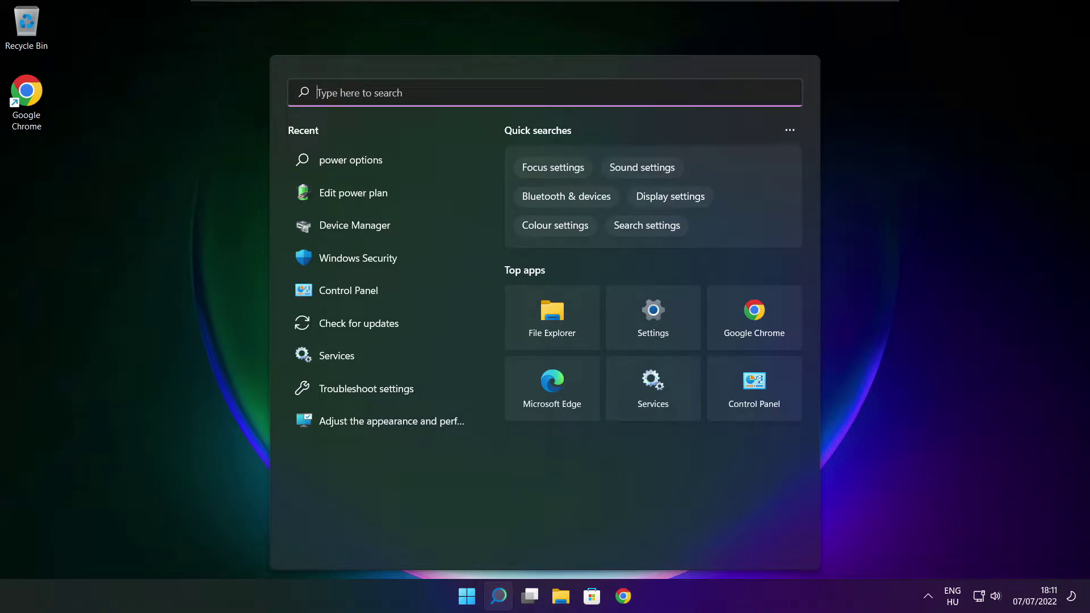
type("edit p")
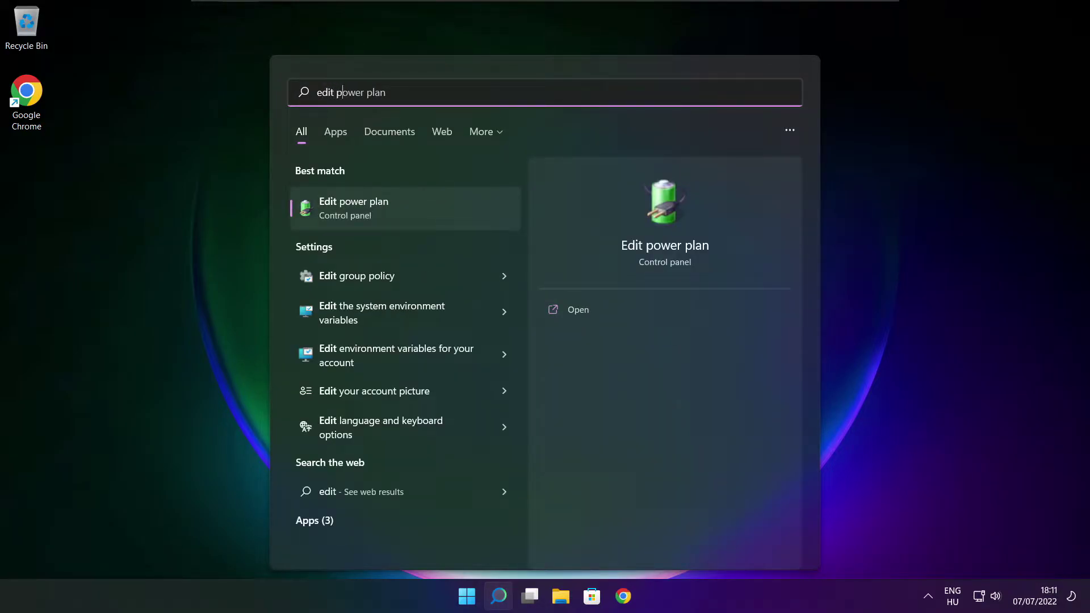
type("ower plan")
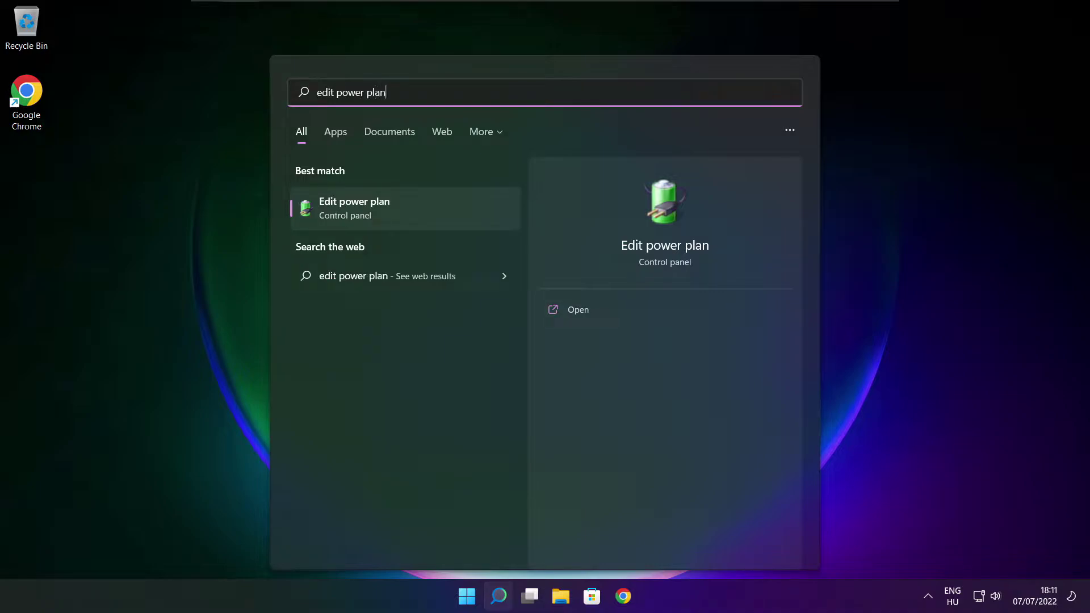
left_click(428, 213)
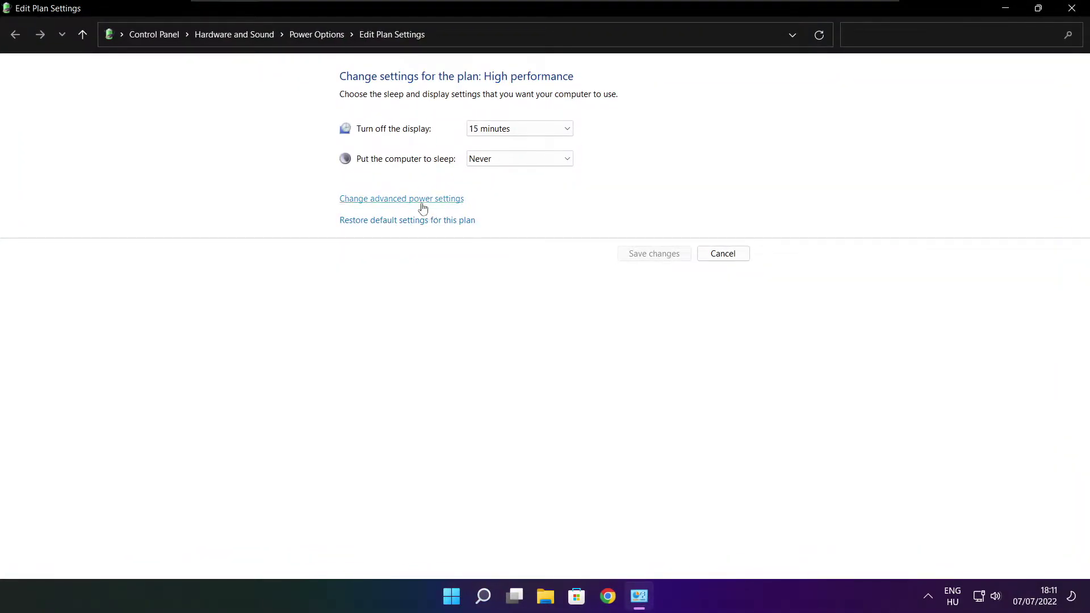
Make High performance the active plan in Power Options and close the window
left_click(324, 41)
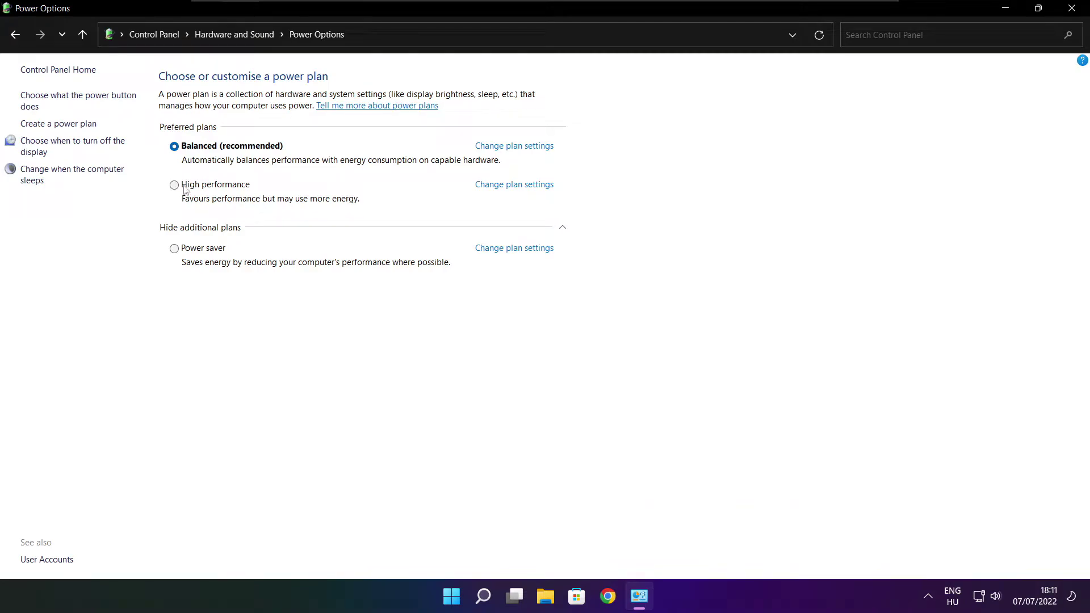
left_click(227, 189)
left_click(1075, 9)
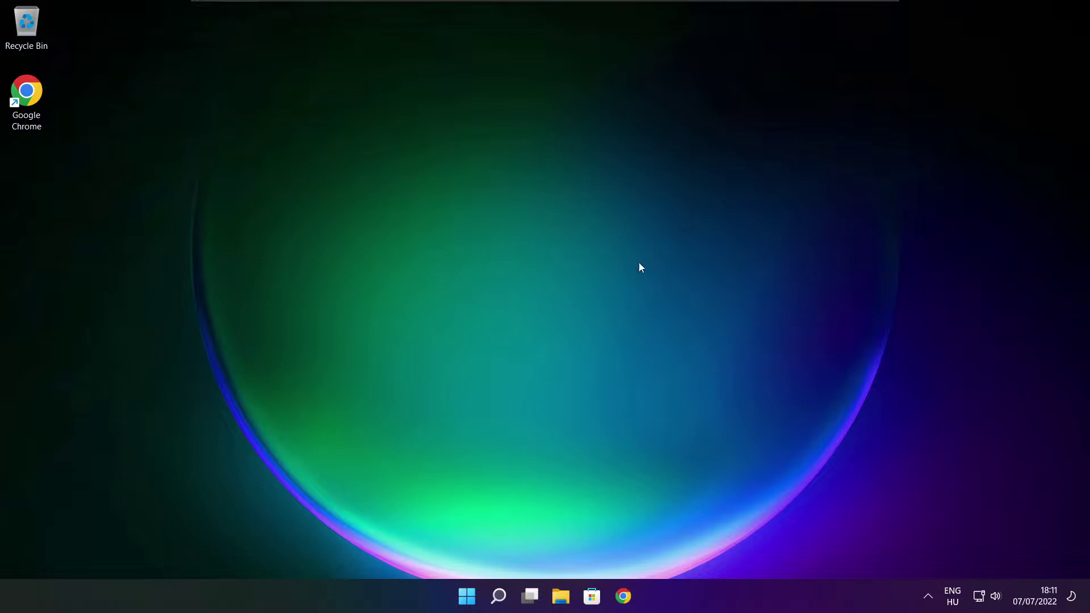
Search for 'game mode' and open the Game Mode settings page
left_click(500, 598)
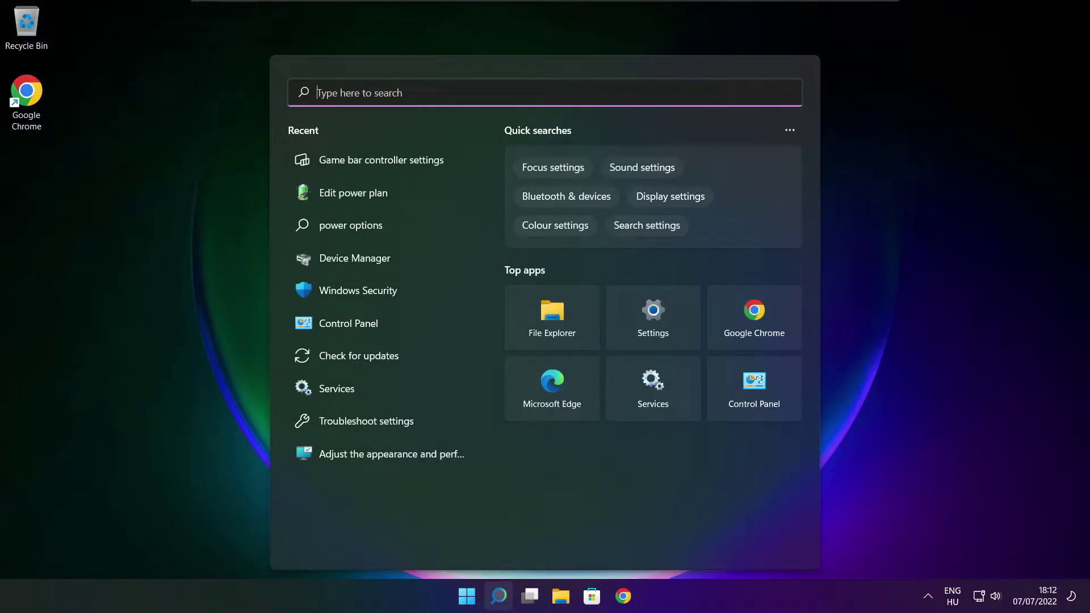
type("ga")
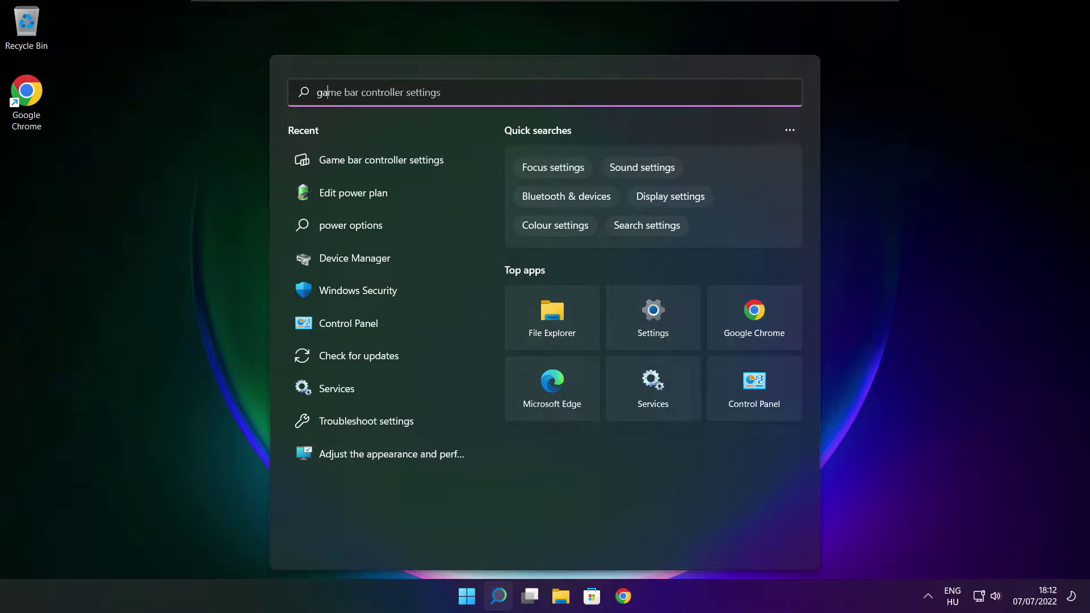
type("me mode")
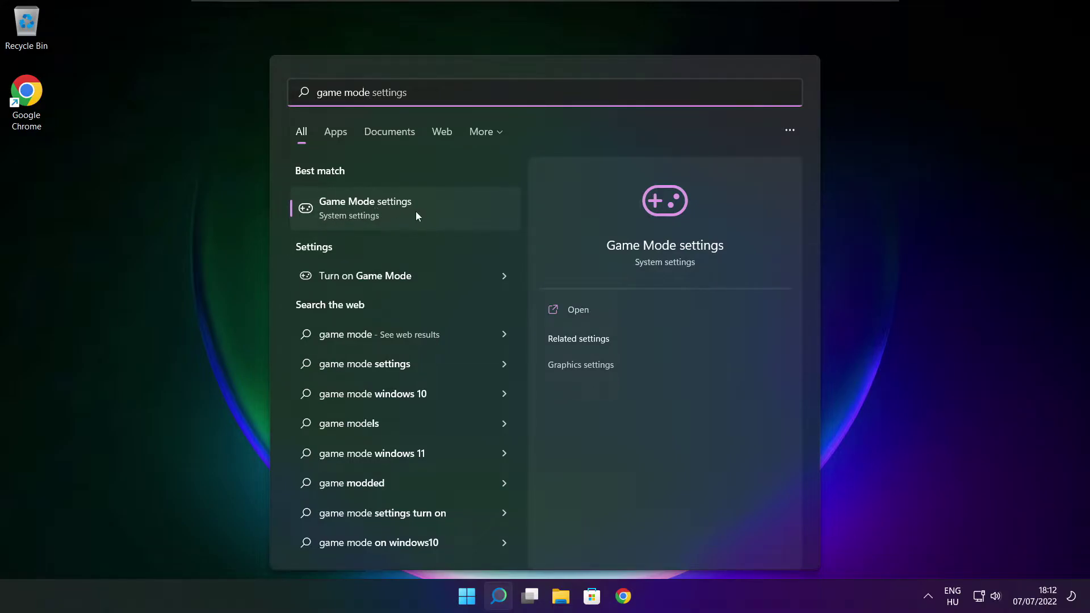
left_click(431, 207)
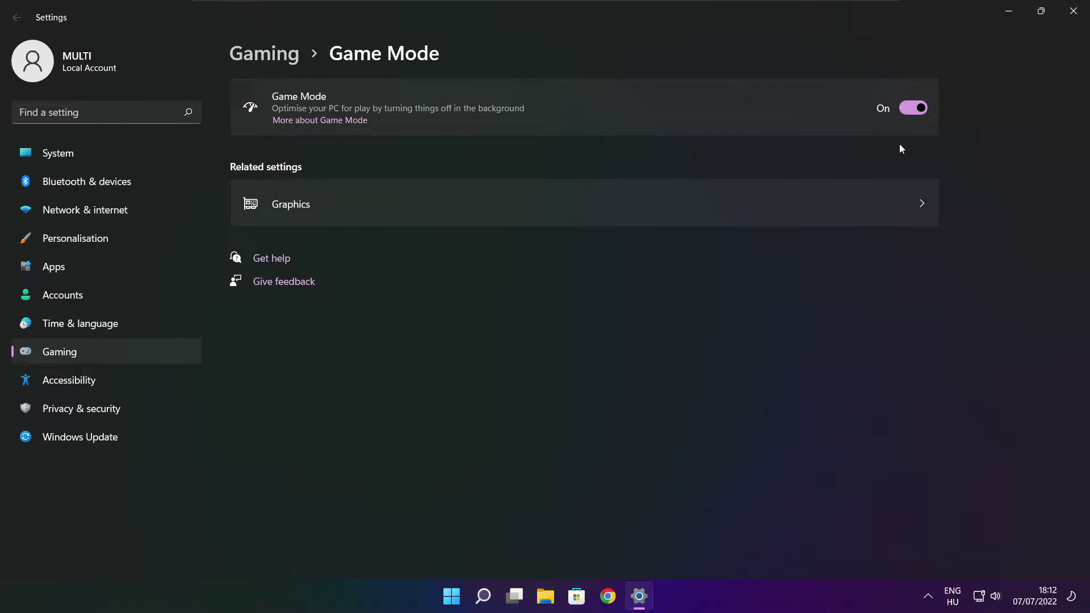
Turn off opening Xbox Game Bar with the controller button, then close Settings
left_click(269, 54)
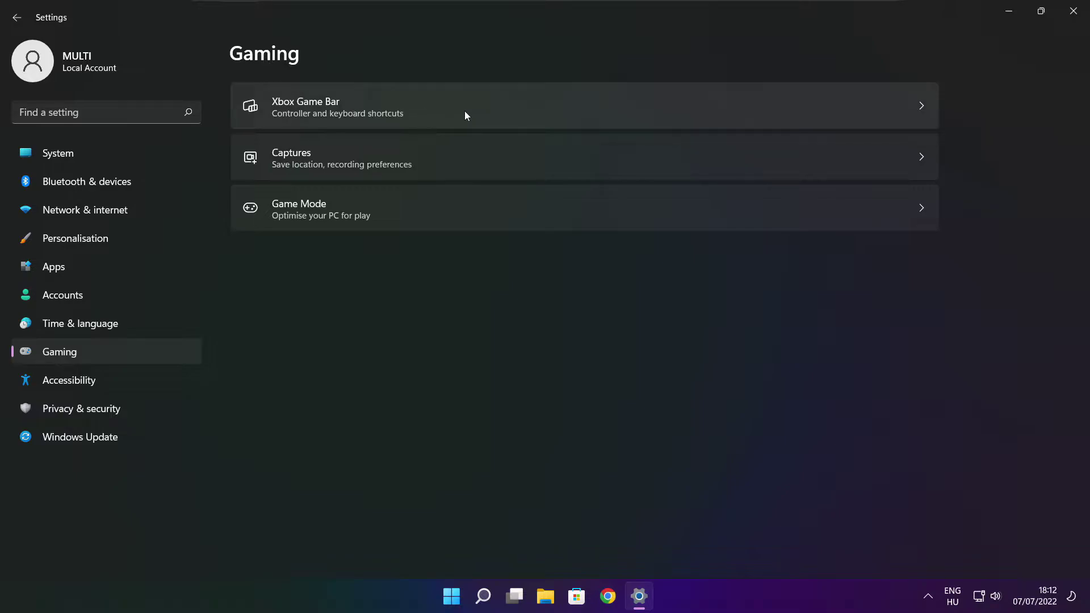
left_click(444, 117)
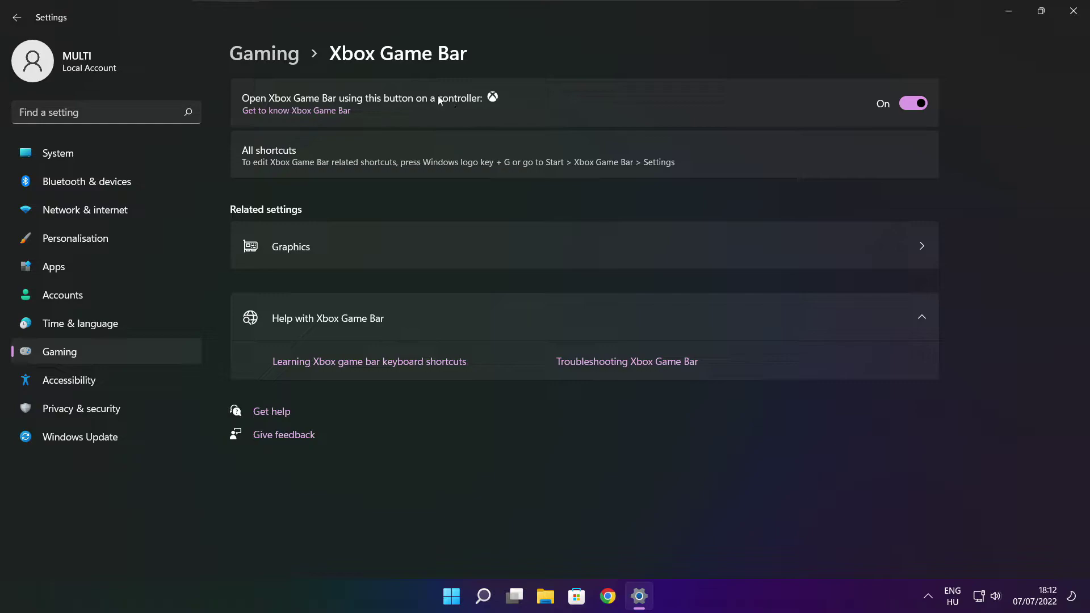
left_click(905, 105)
left_click(1073, 17)
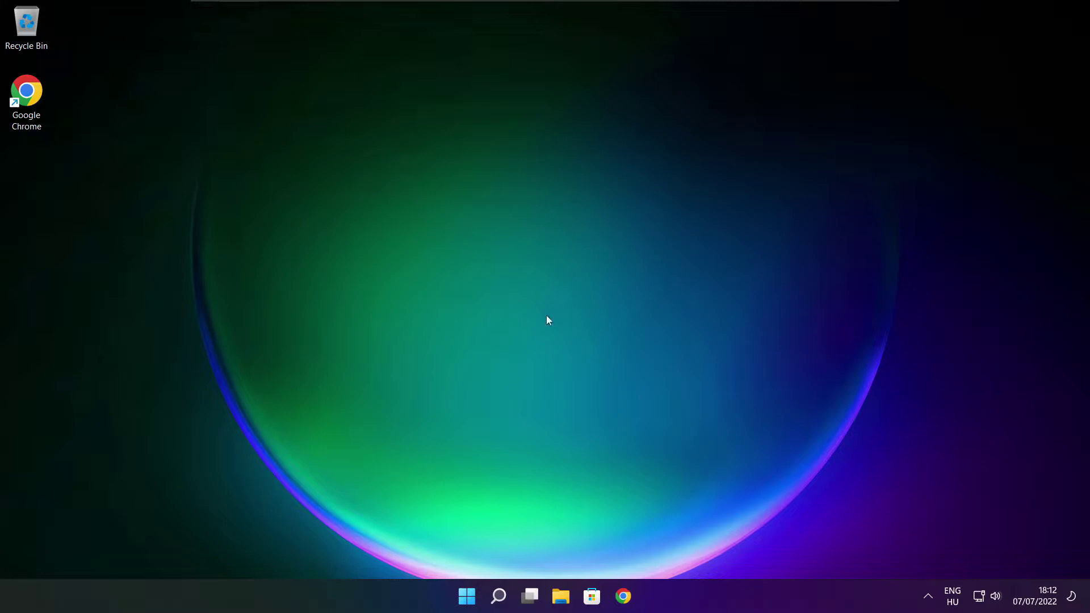
Launch Task Manager from the Start button's Quick Link menu
right_click(470, 599)
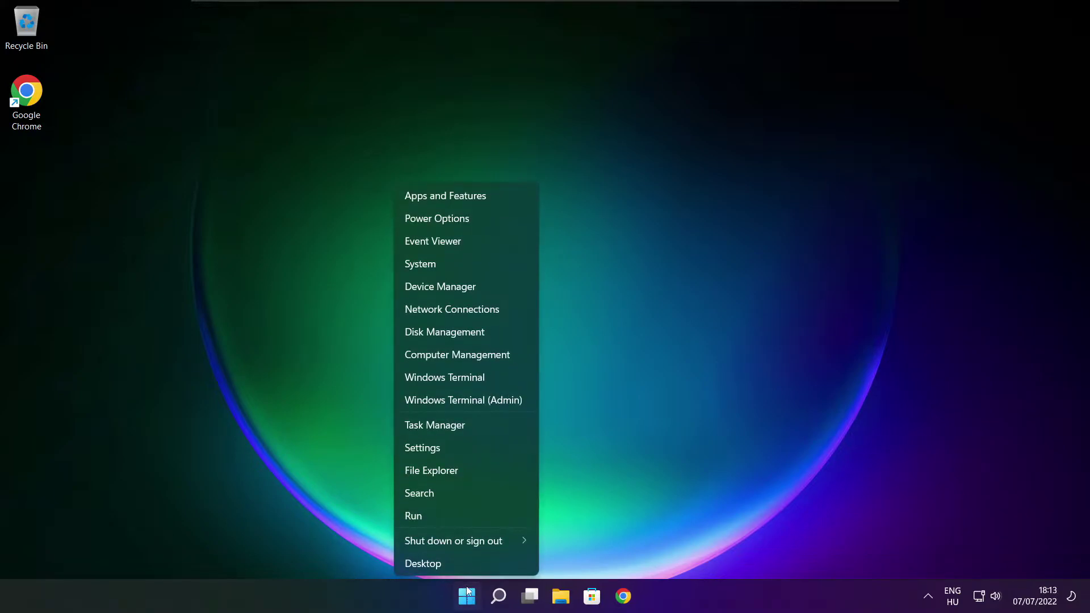
left_click(468, 425)
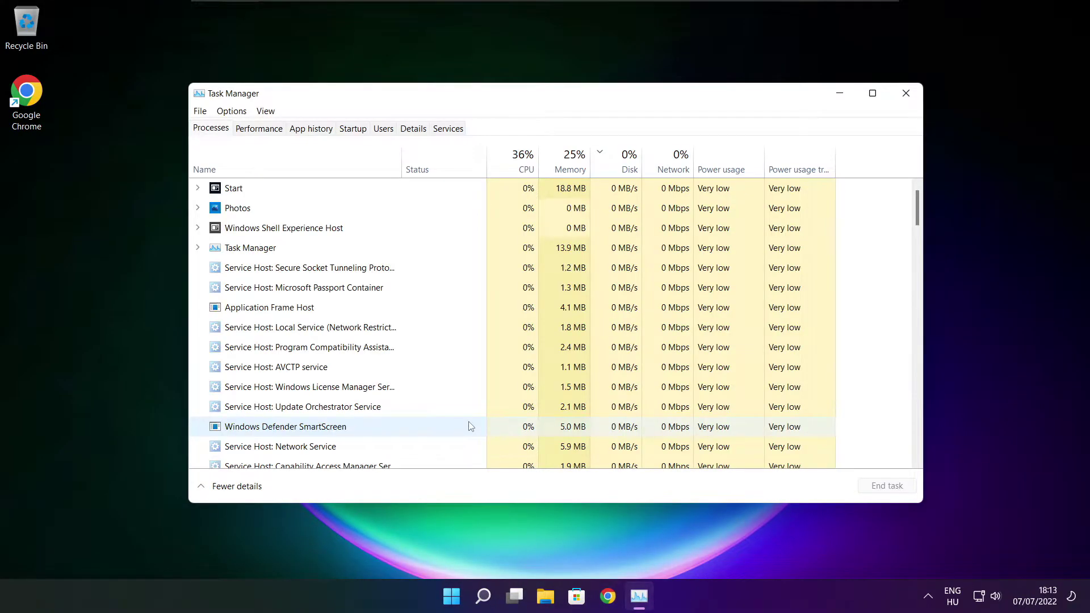
Disable Cortana and Microsoft Edge as startup apps in the Startup tab
left_click(354, 132)
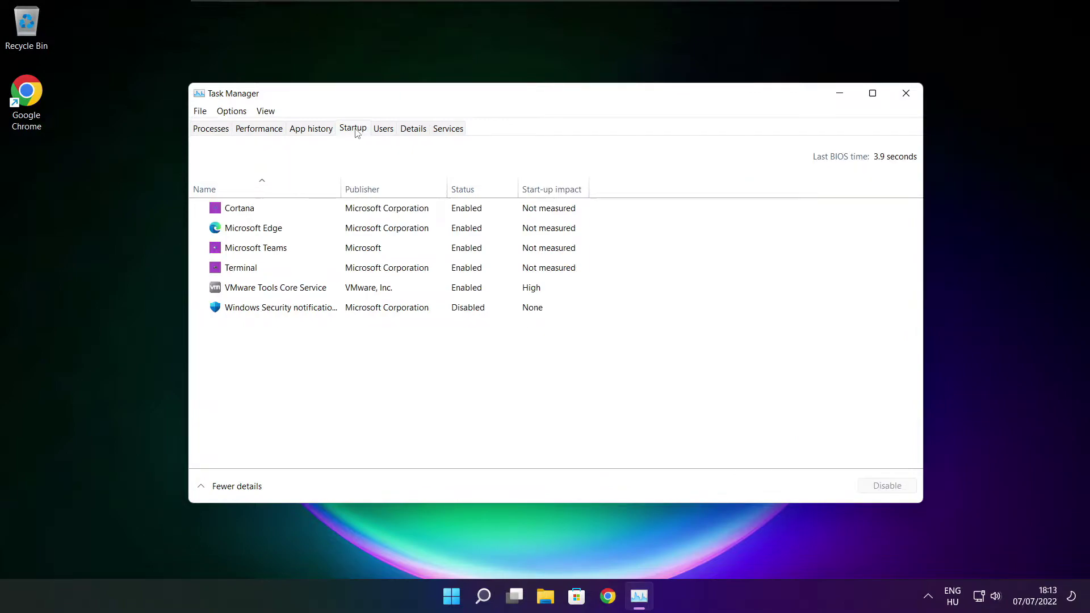
left_click(417, 217)
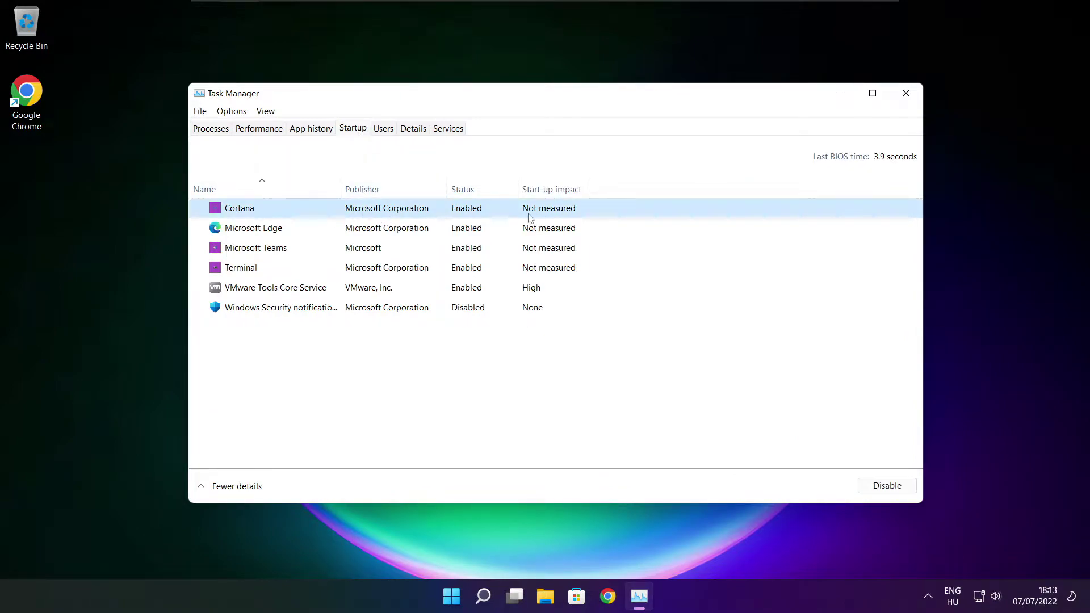
left_click(887, 493)
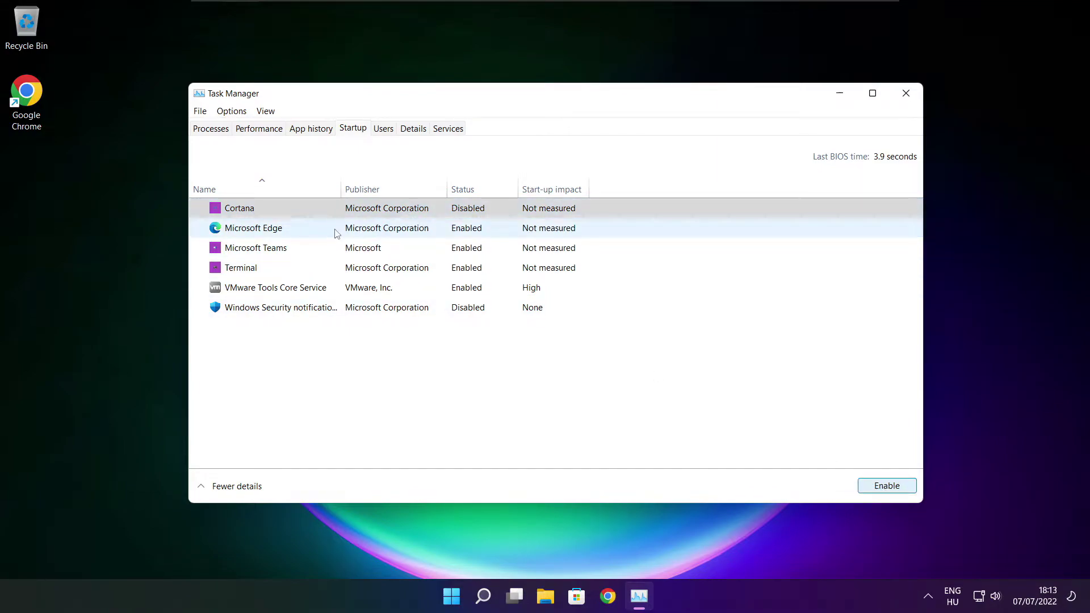
left_click(277, 236)
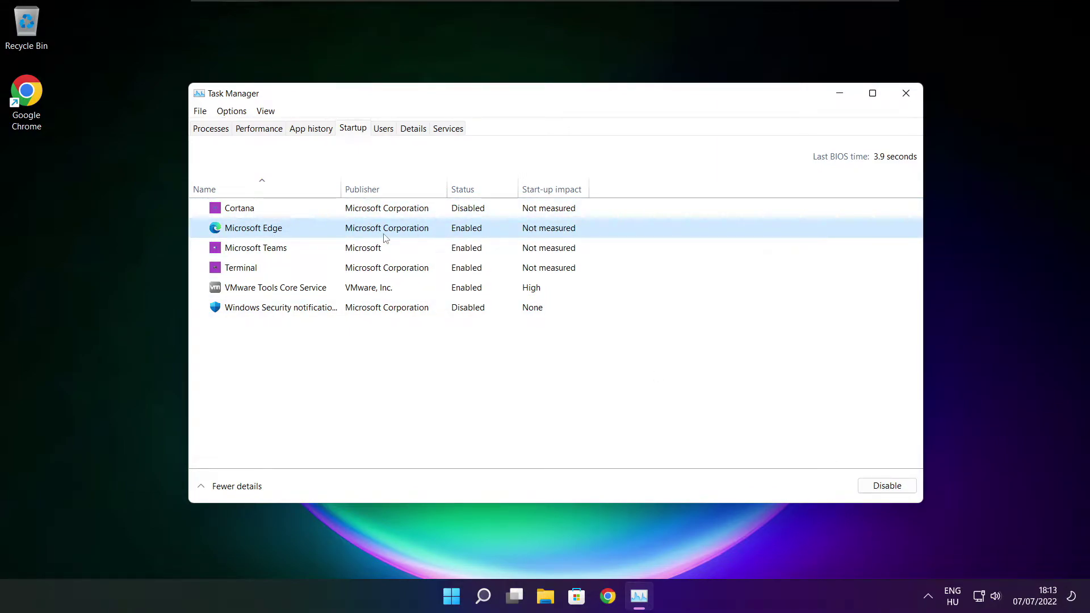
left_click(884, 493)
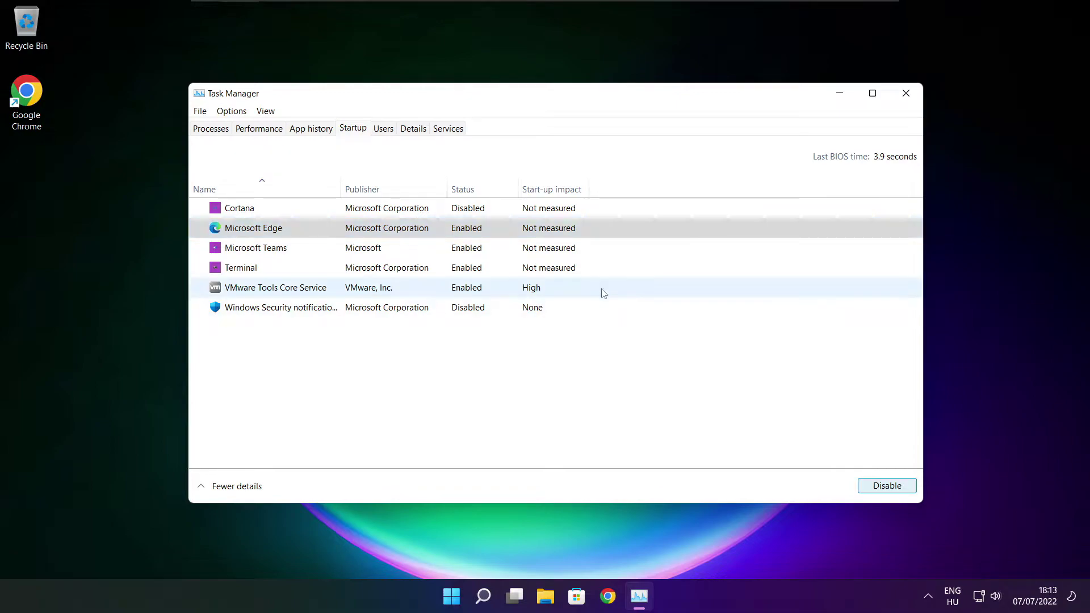
Disable Microsoft Teams and Terminal as startup apps
left_click(481, 252)
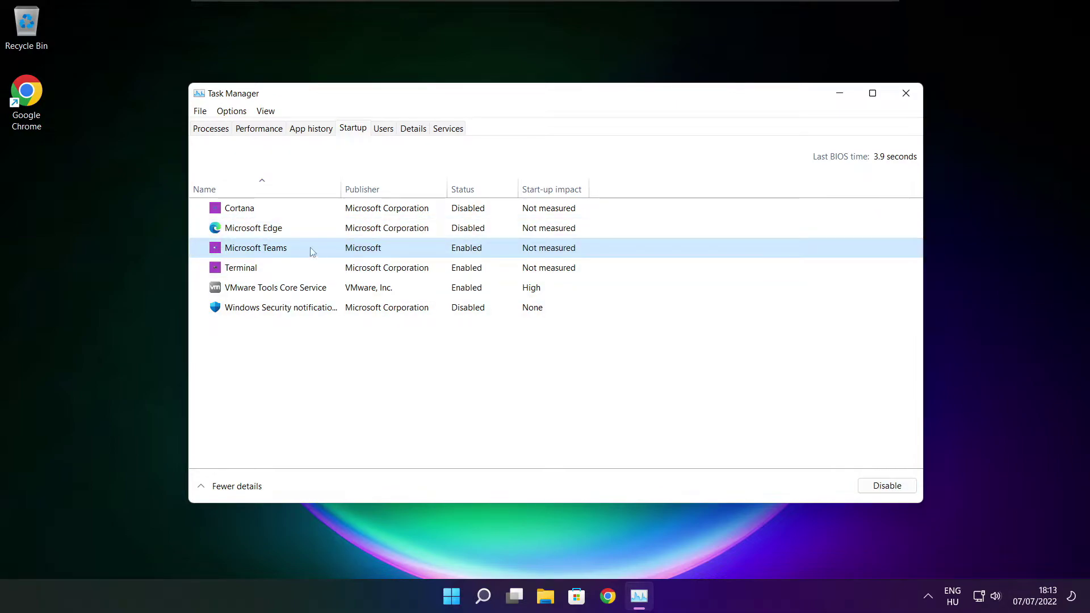
left_click(896, 494)
left_click(409, 273)
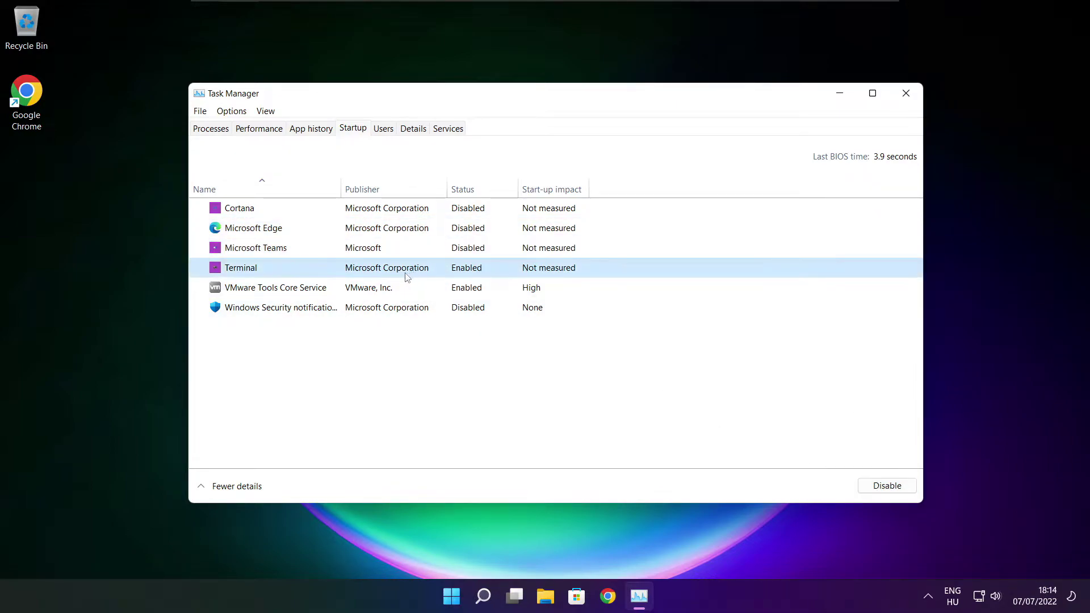
left_click(899, 492)
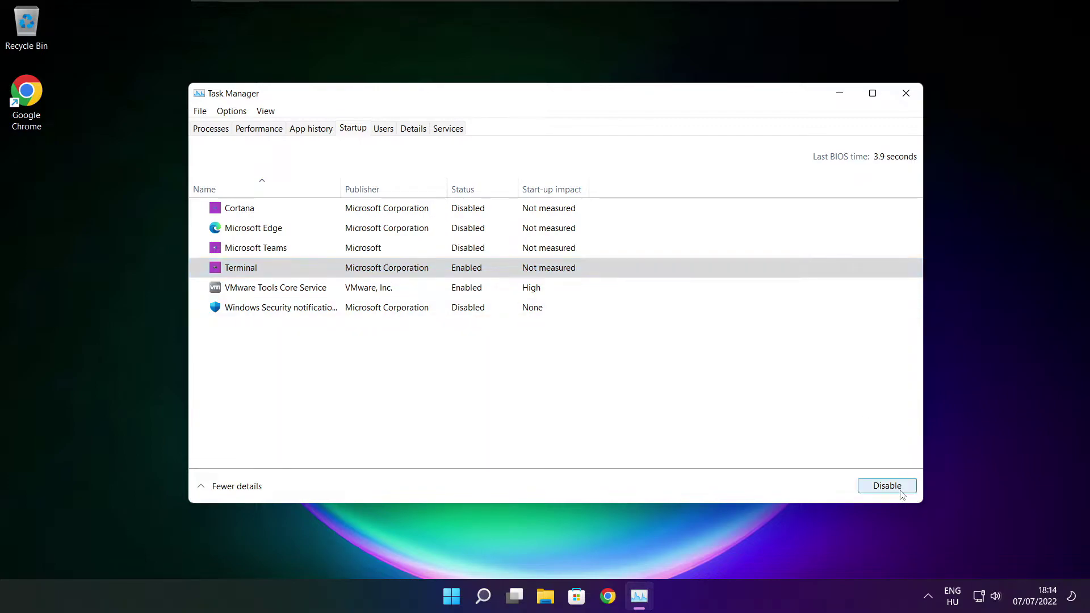
left_click(489, 266)
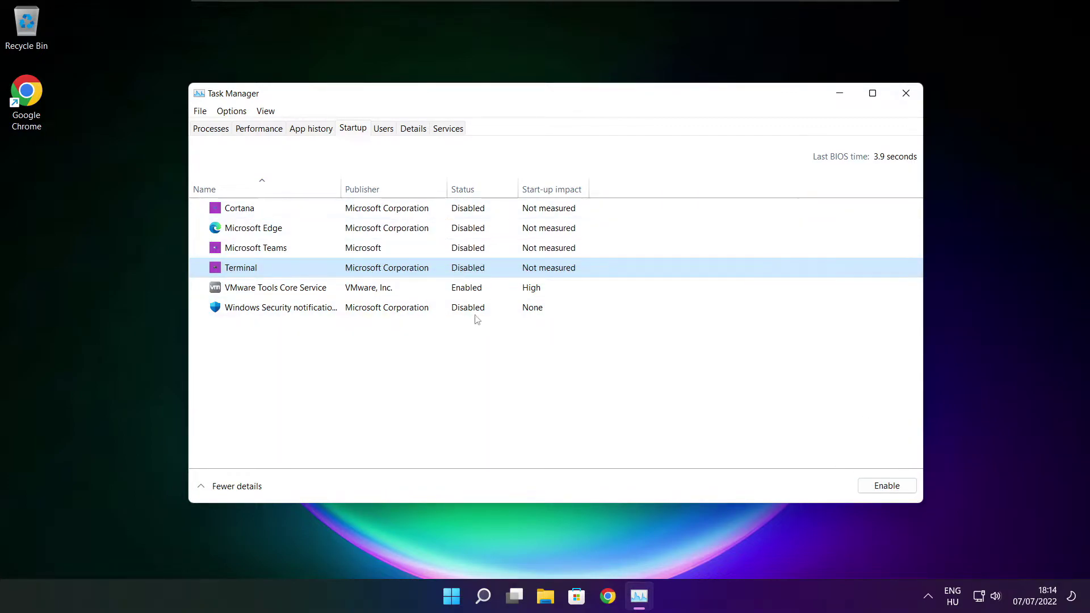
Close Task Manager and bring up the search panel to find the drive optimiser
left_click(906, 95)
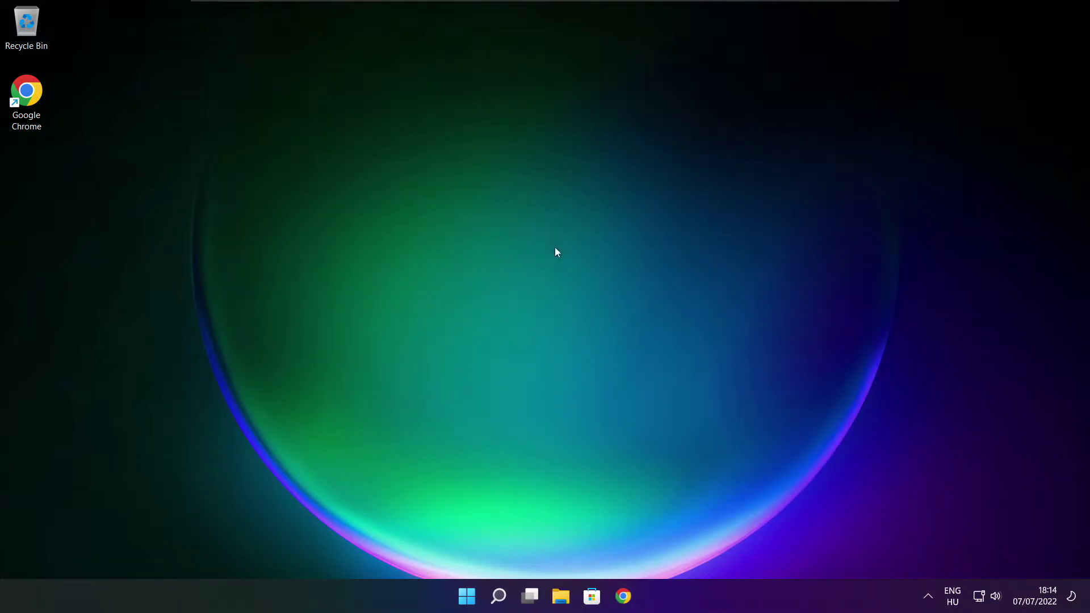
mouse_move(483, 596)
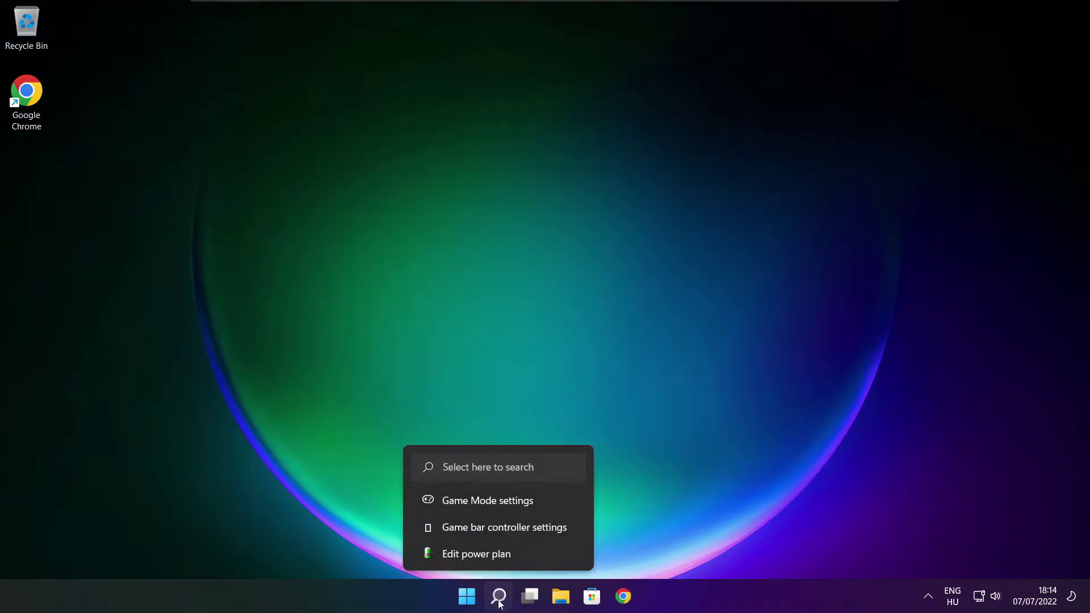
left_click(499, 597)
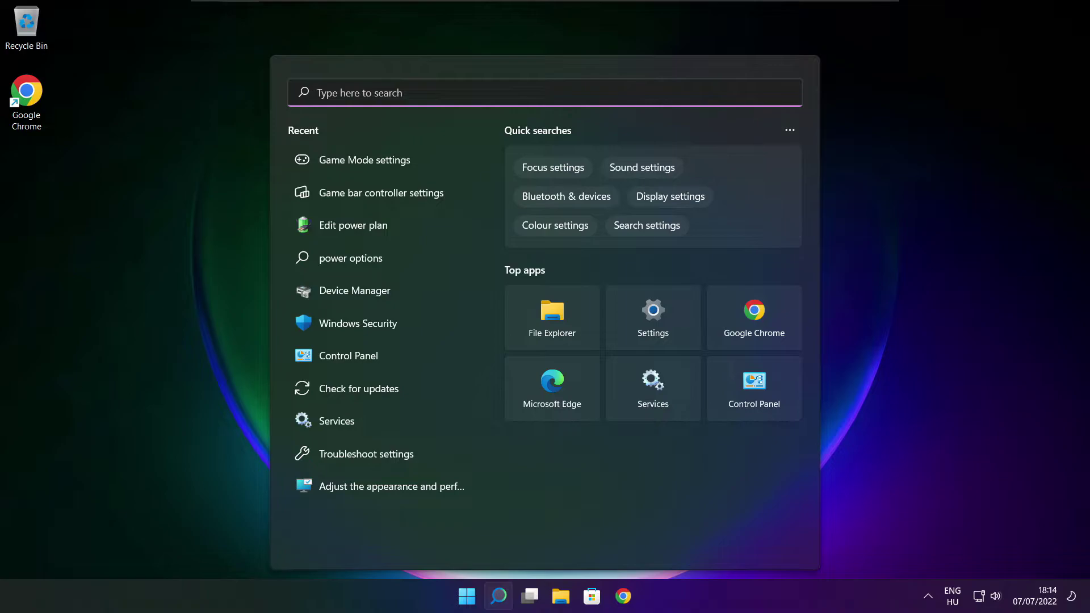
type("optimi")
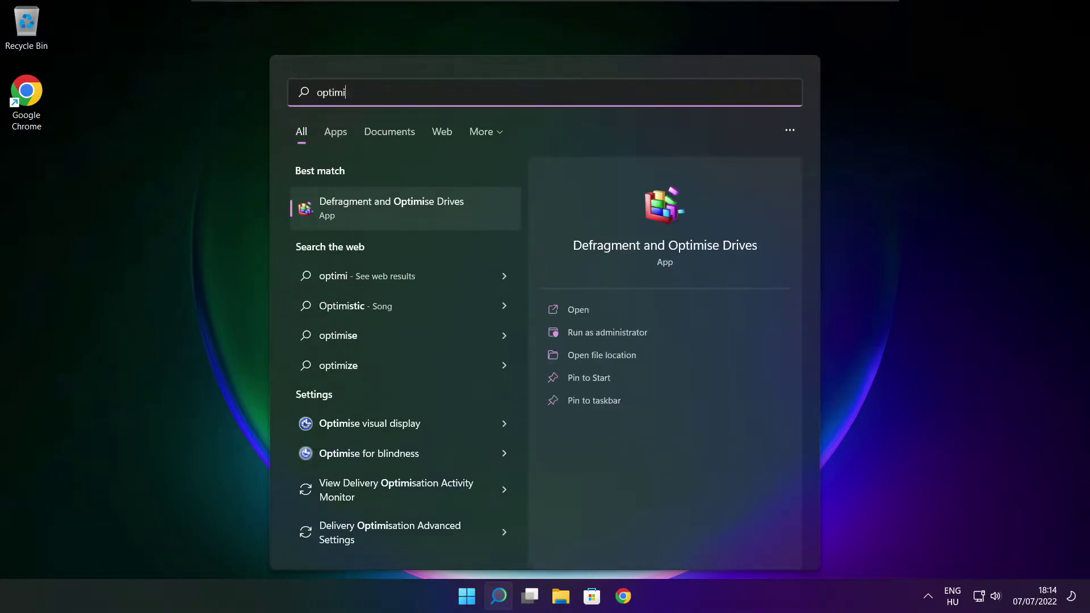
type("se")
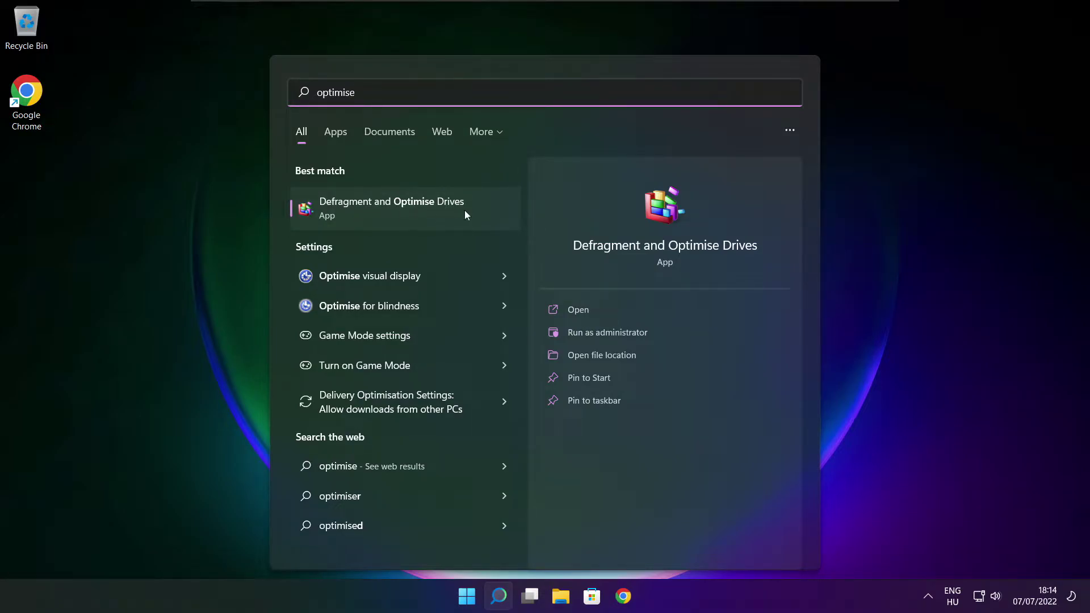
Analyse drive C: (9% fragmented), start defragmenting it, and close Optimise Drives
left_click(418, 207)
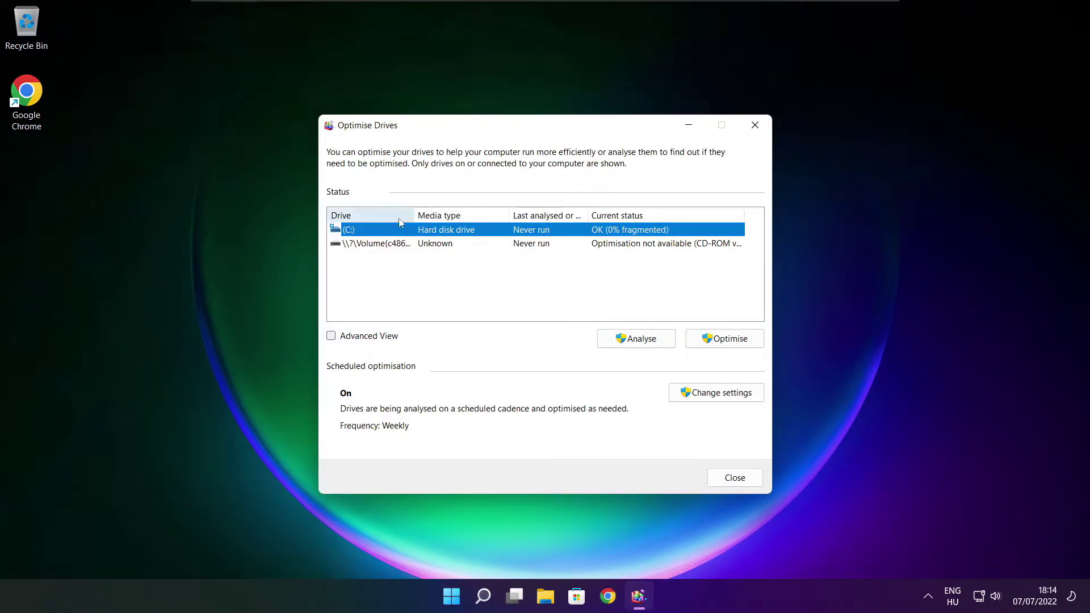
left_click(634, 340)
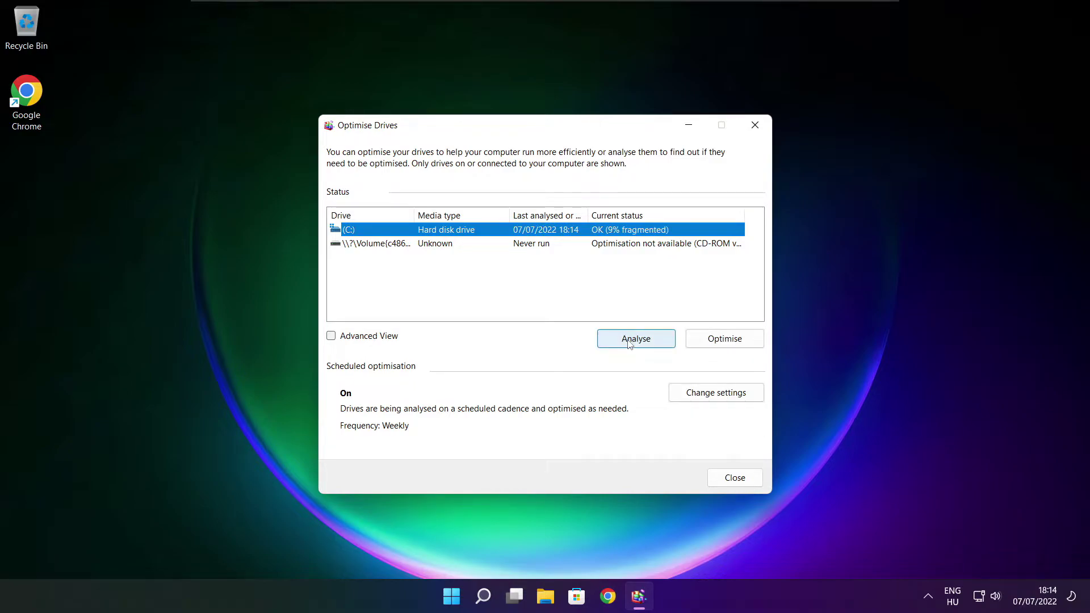
left_click(730, 342)
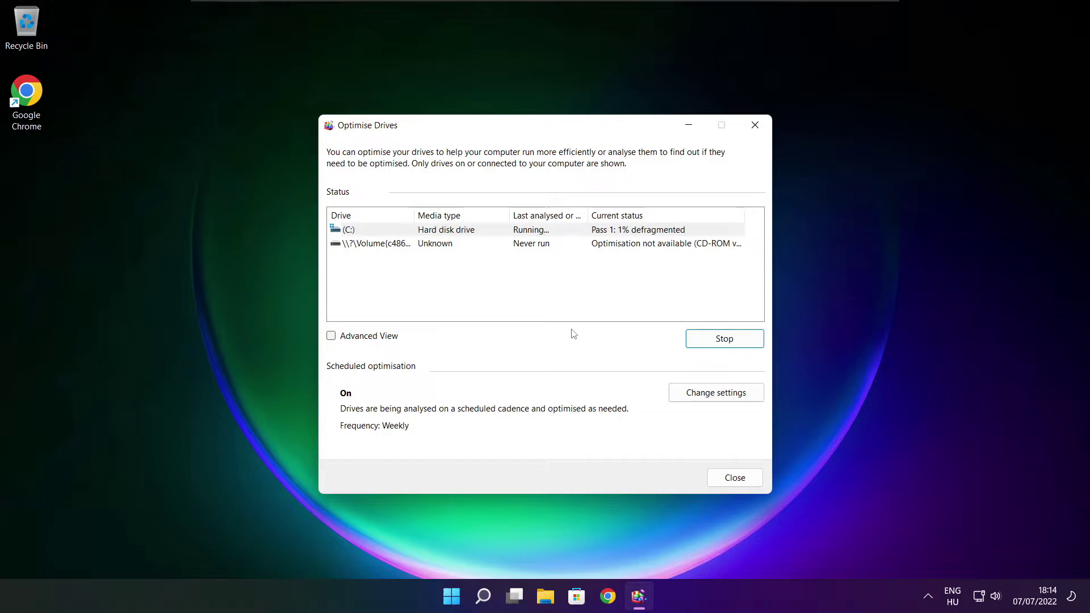
key("alt+F4")
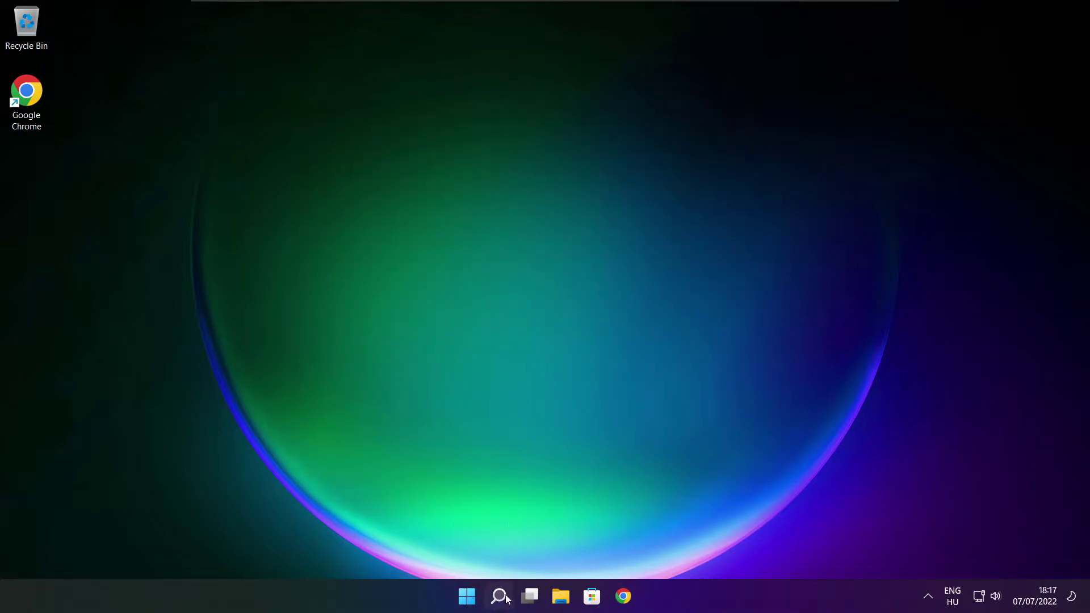
Run Windows Update's Check for updates from the Settings page, then close Settings
left_click(499, 598)
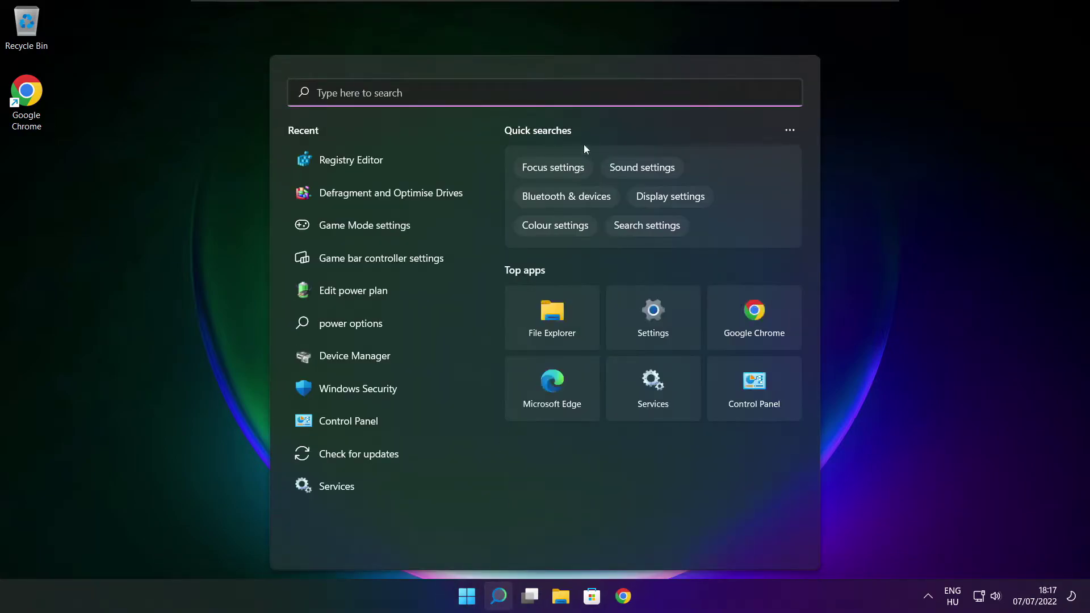
type("upd")
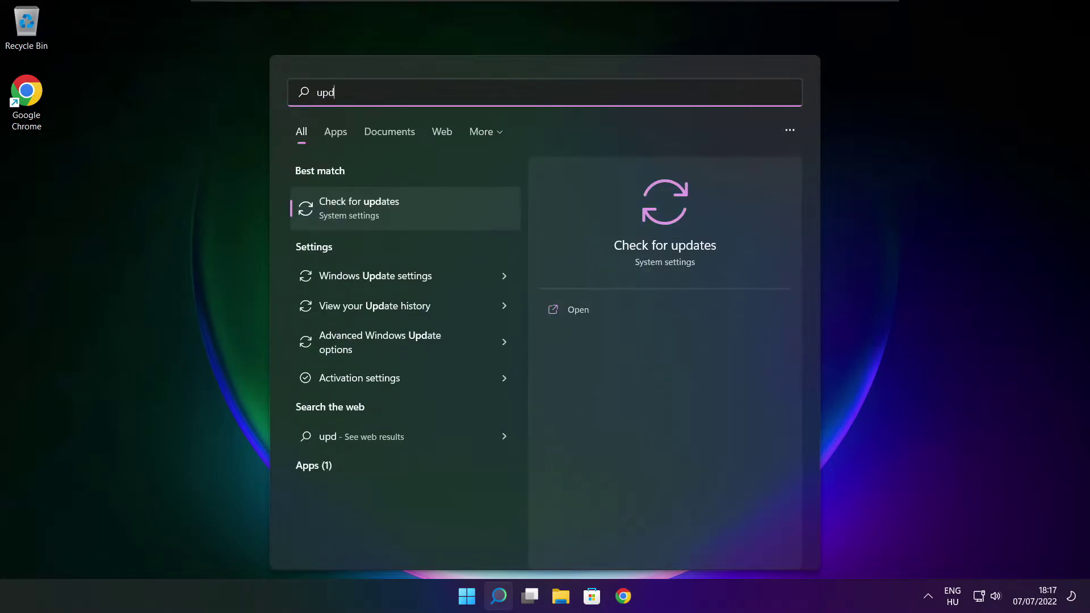
type("ates")
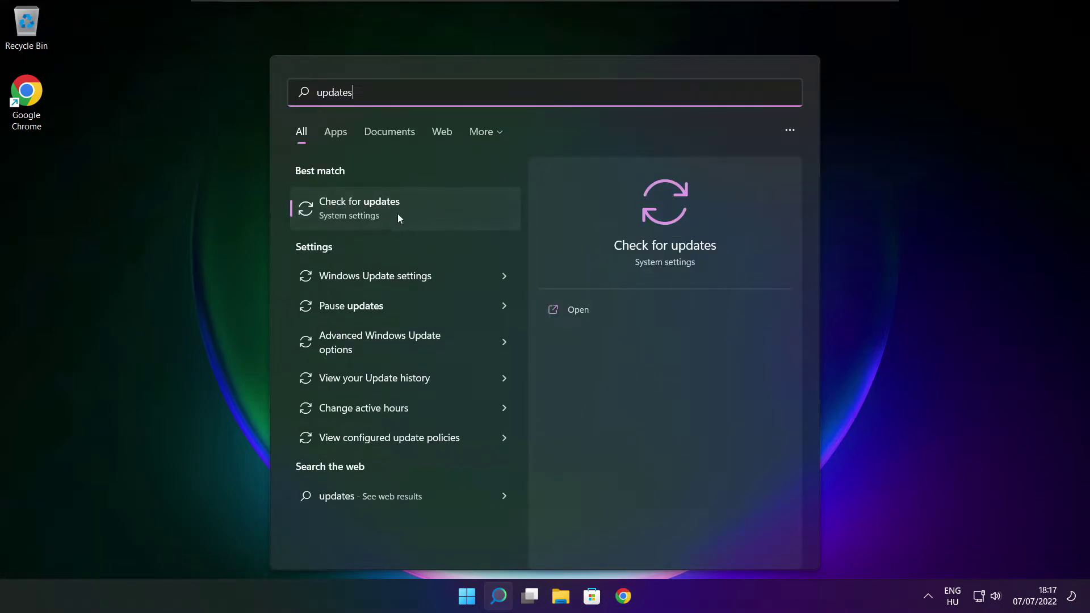
left_click(397, 213)
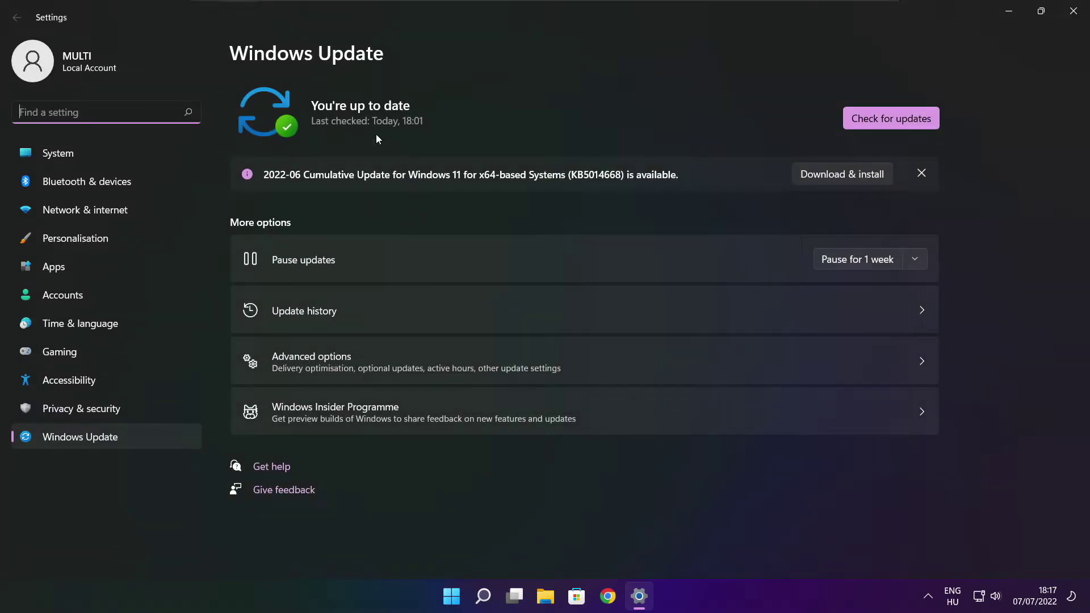
left_click(891, 118)
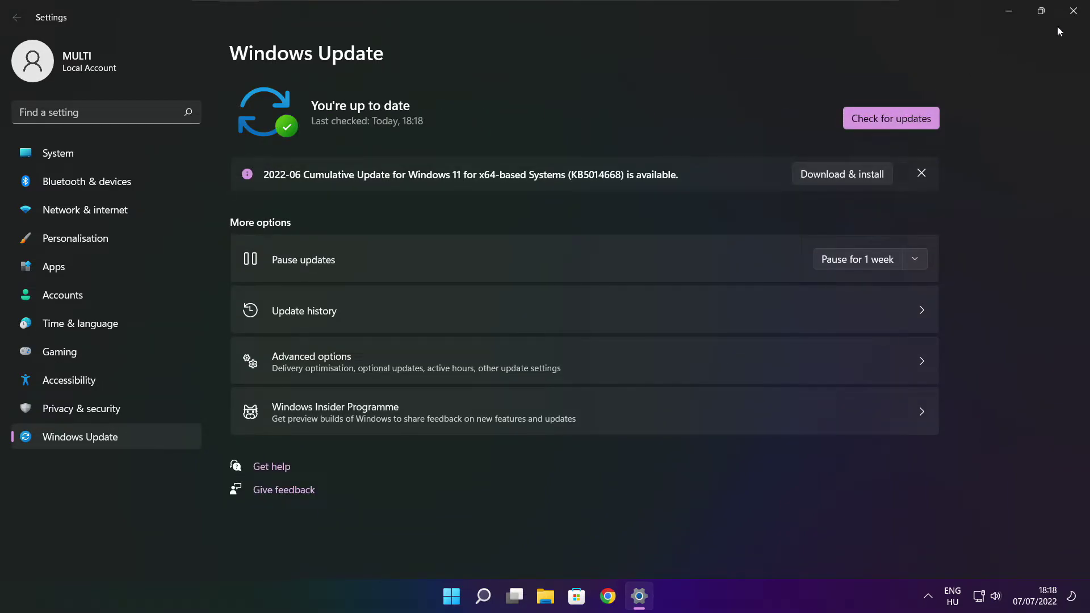
left_click(1073, 13)
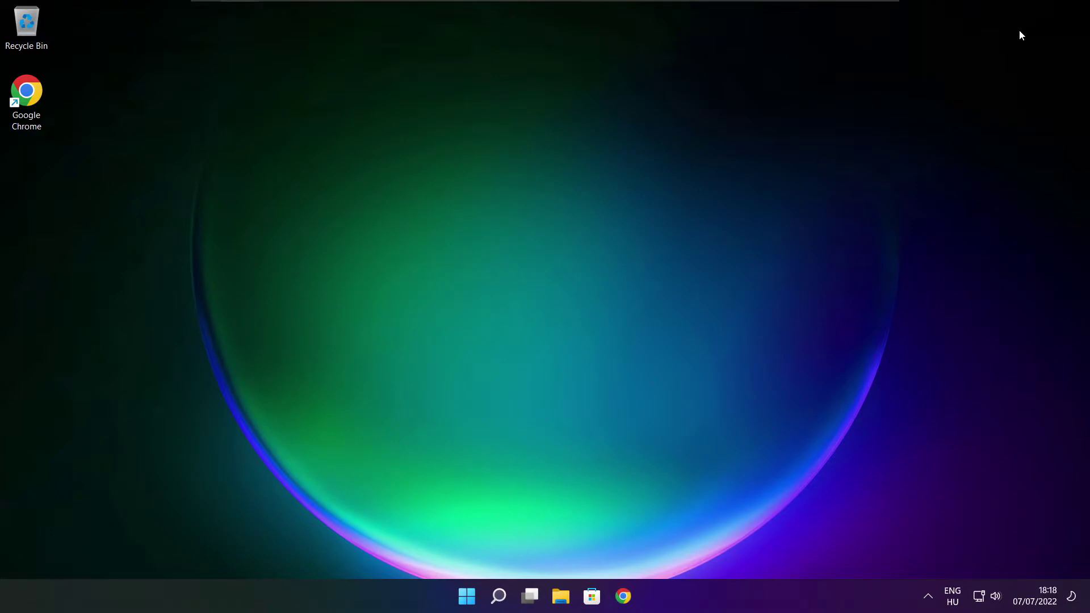
Launch Registry Editor via the taskbar search for regedit
left_click(499, 598)
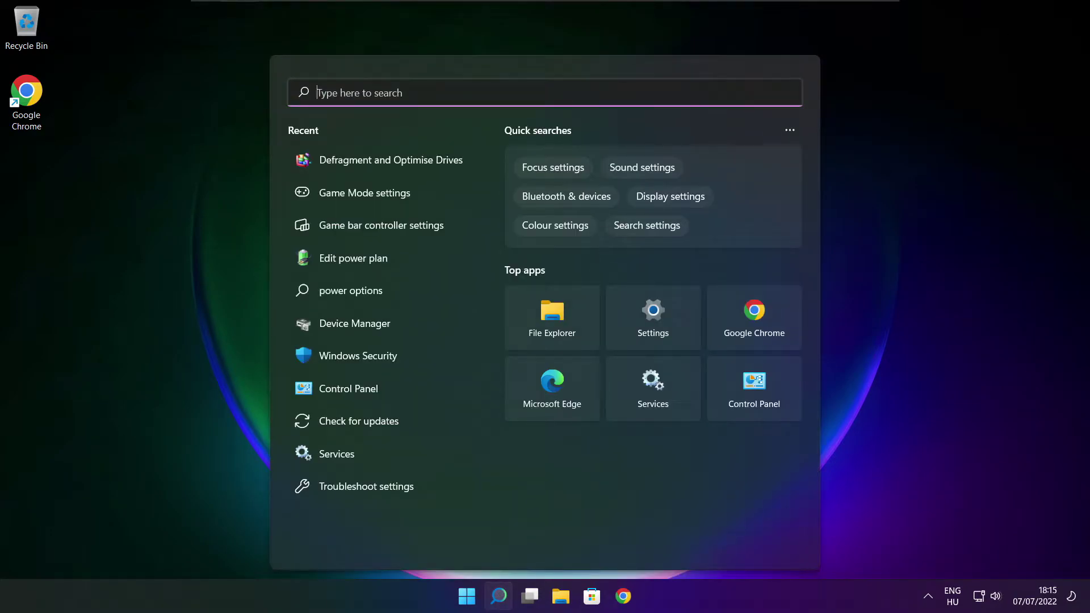
type("regedit")
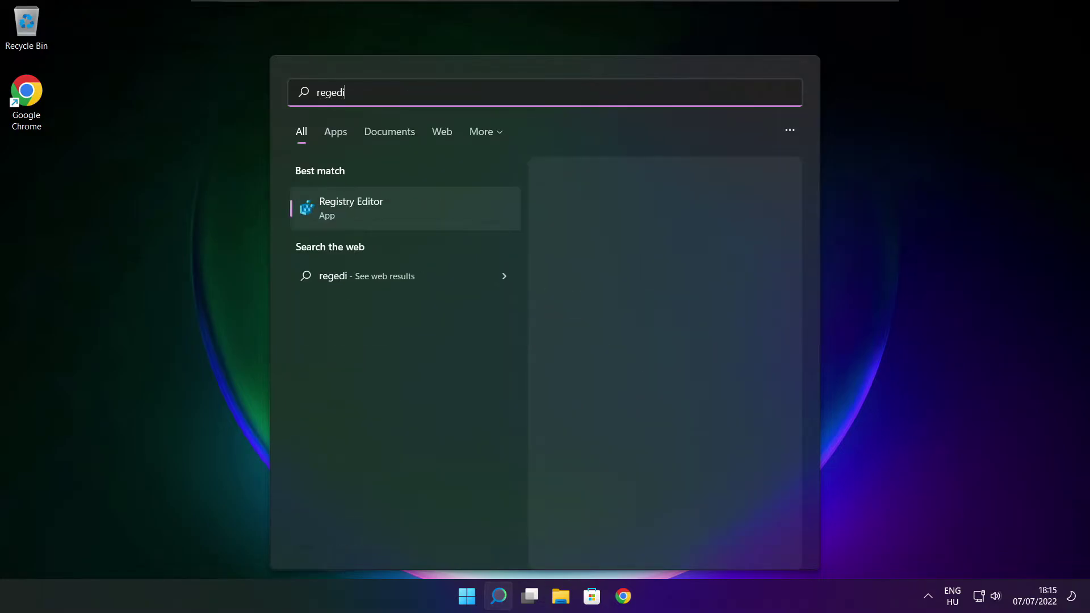
left_click(415, 207)
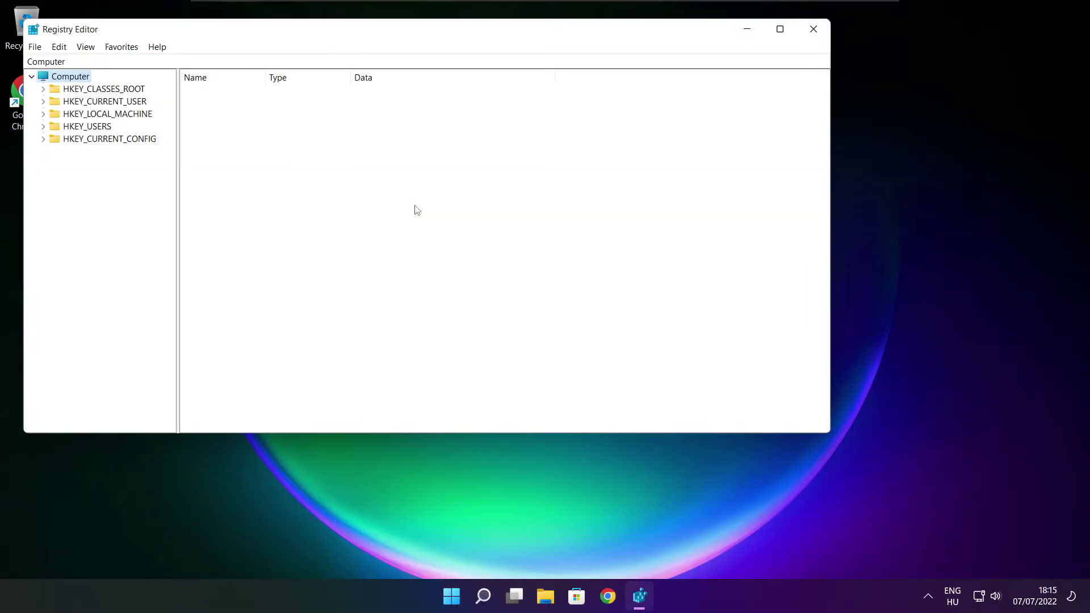
Navigate to HKEY_CURRENT_USER\System\GameConfigStore and show its values
left_click_drag(327, 42, 441, 122)
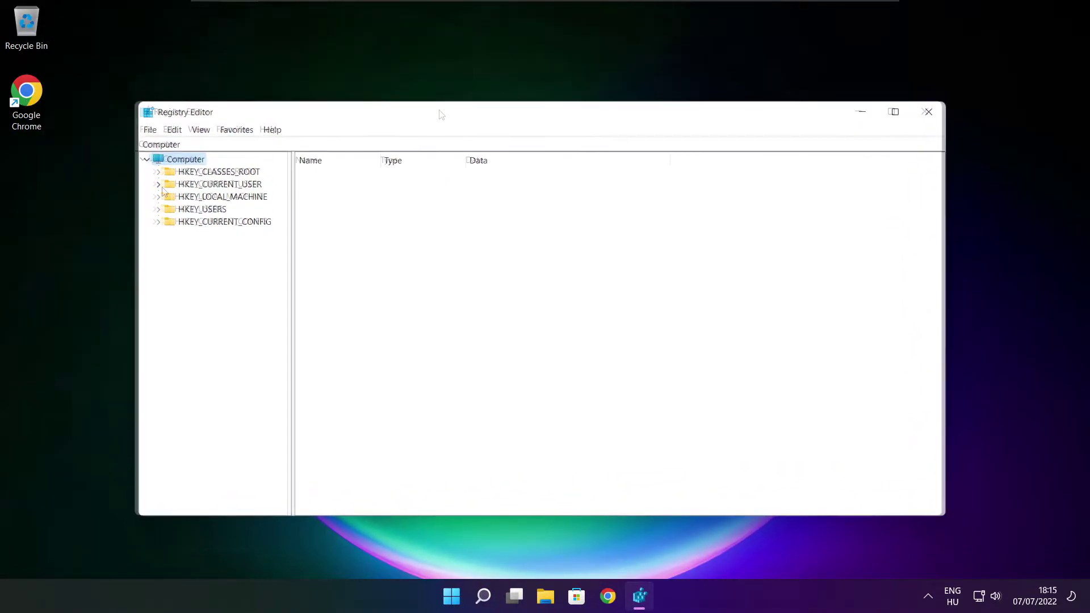
left_click(175, 190)
left_click(159, 185)
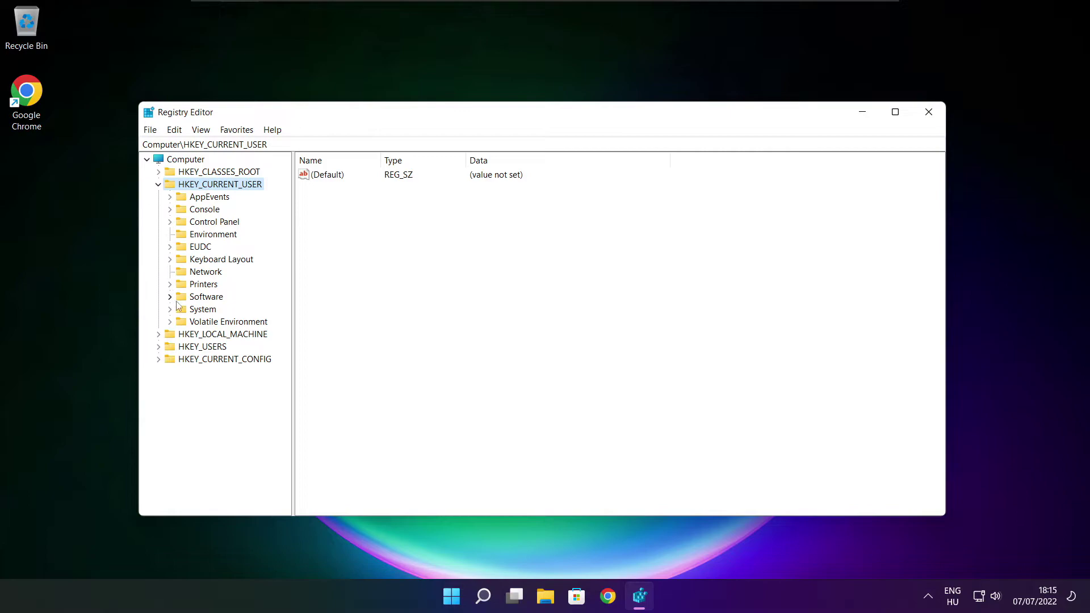
left_click(192, 314)
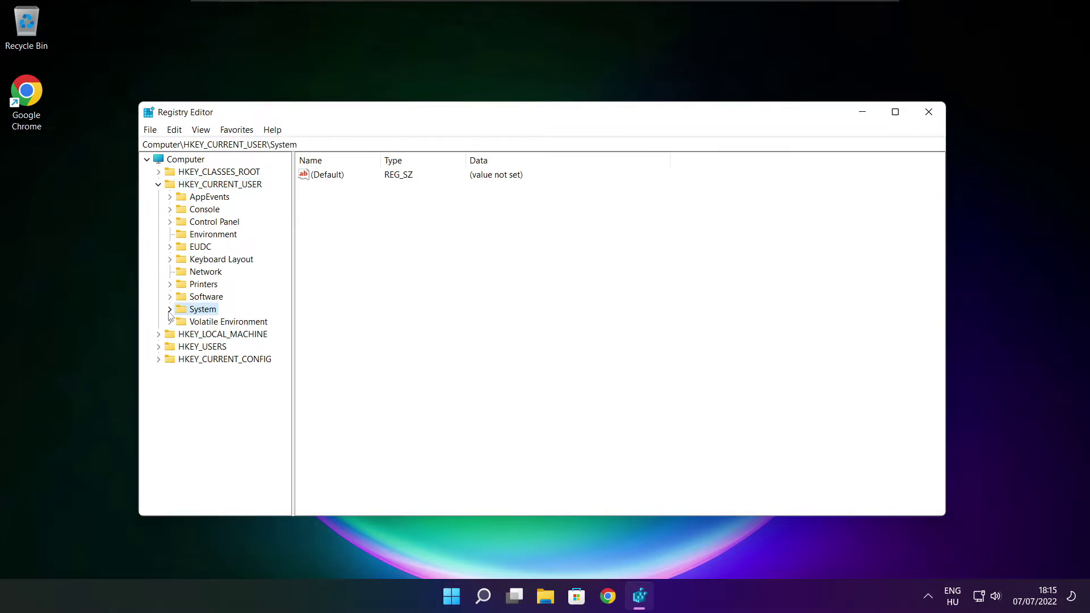
left_click(171, 310)
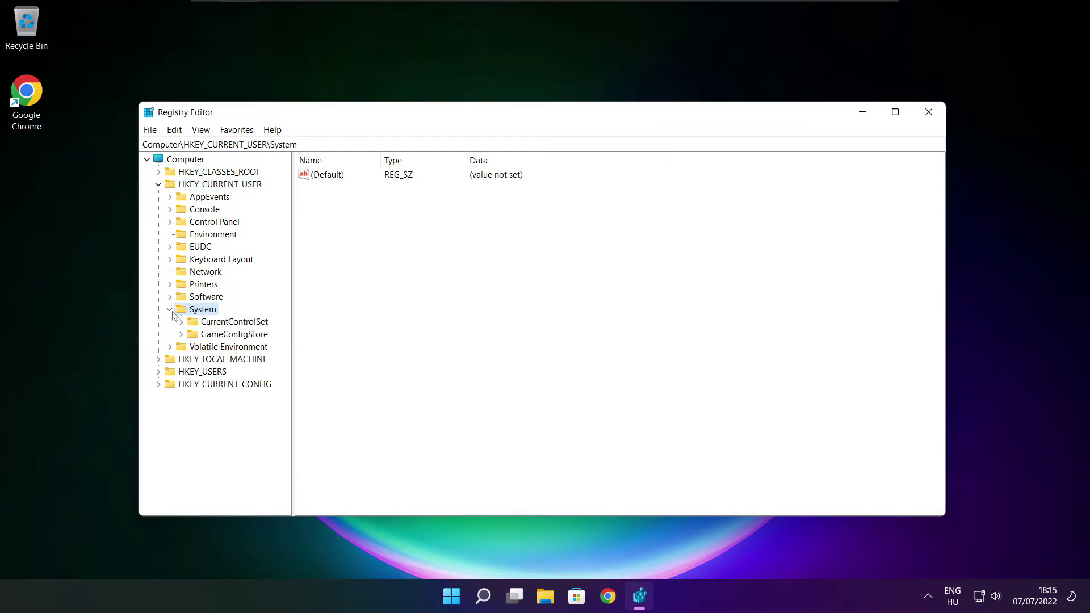
left_click(209, 337)
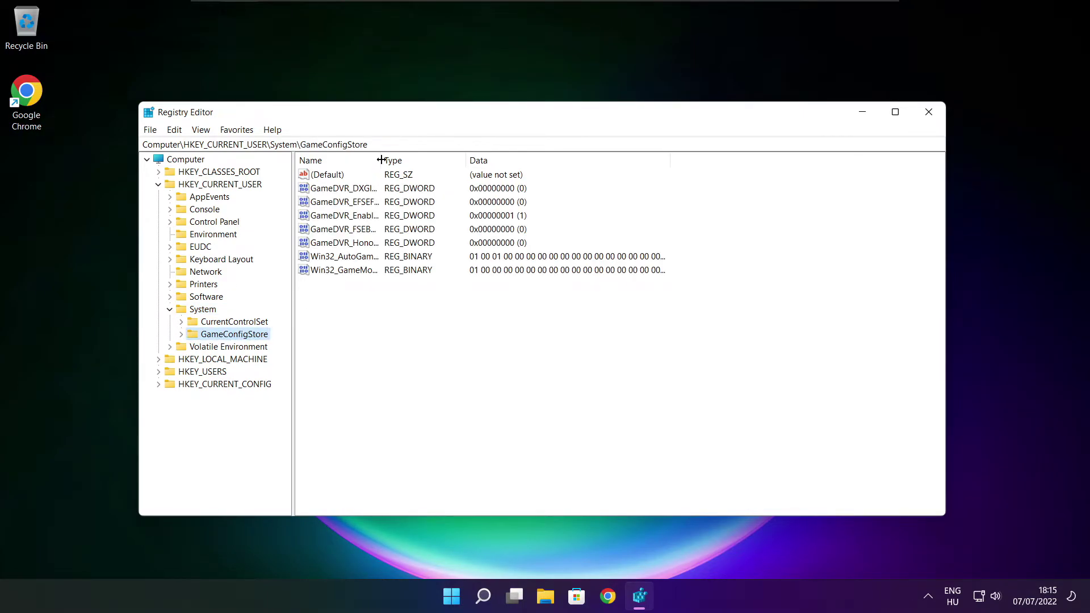
left_click_drag(380, 161, 480, 158)
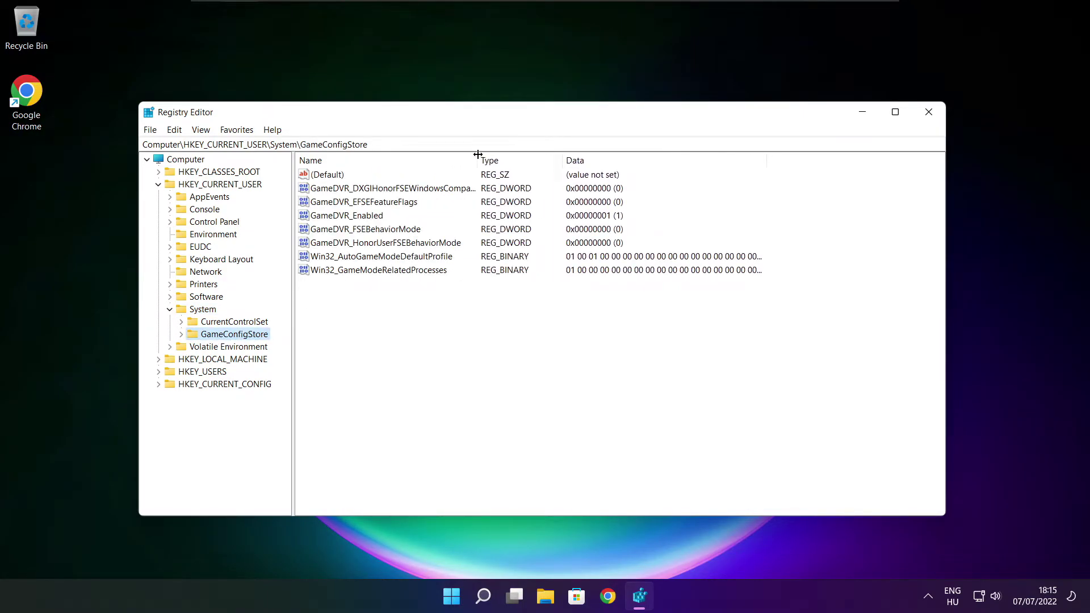
Set GameDVR_Enabled to 0 and collapse HKEY_CURRENT_USER
left_click(341, 217)
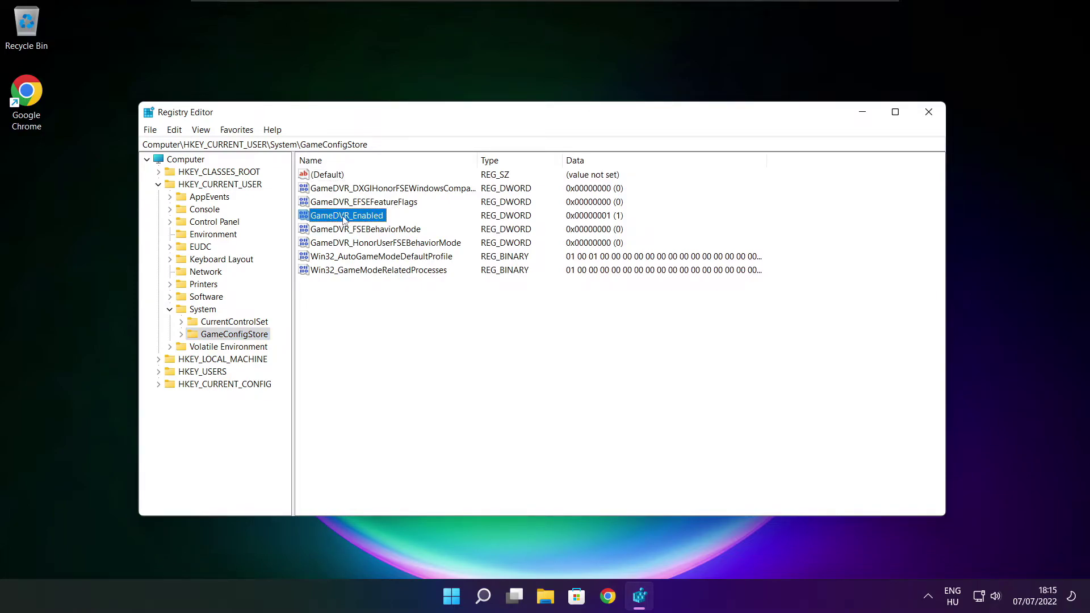
double_click(345, 220)
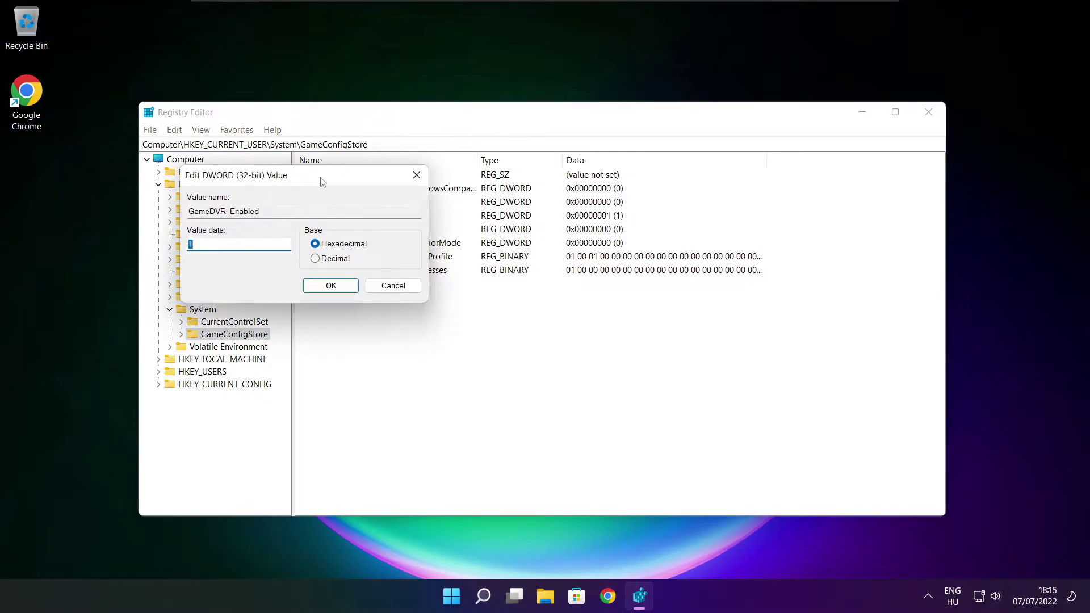
left_click_drag(323, 182, 574, 225)
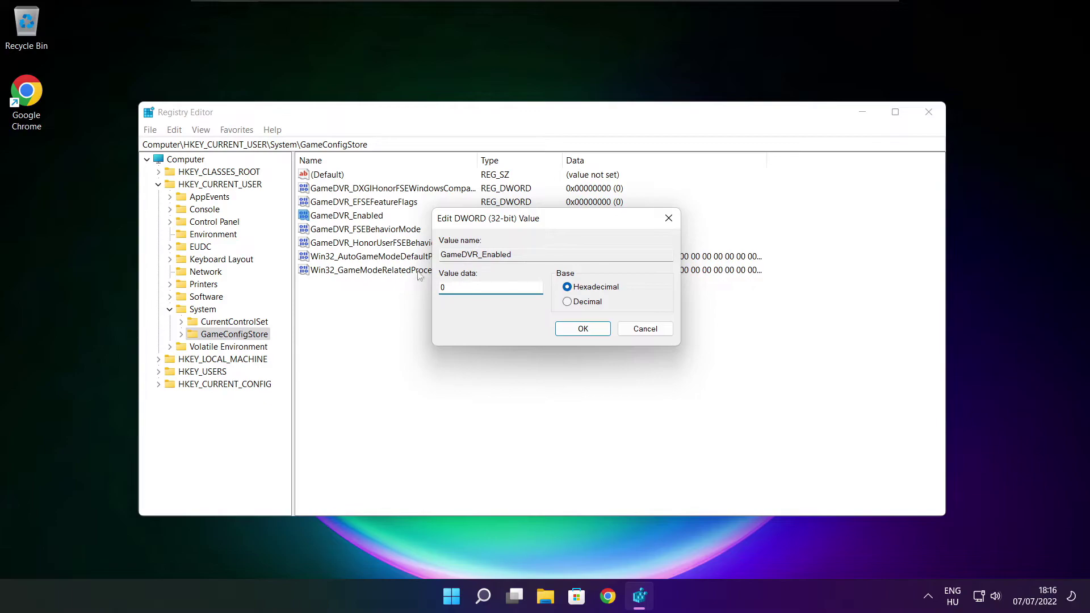
left_click(583, 331)
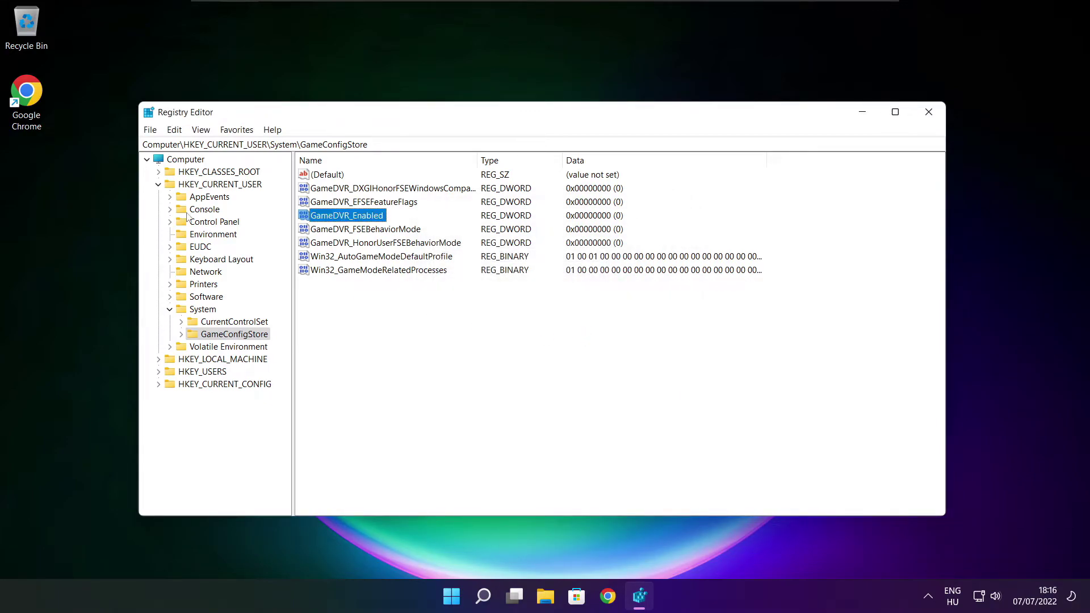
left_click(157, 185)
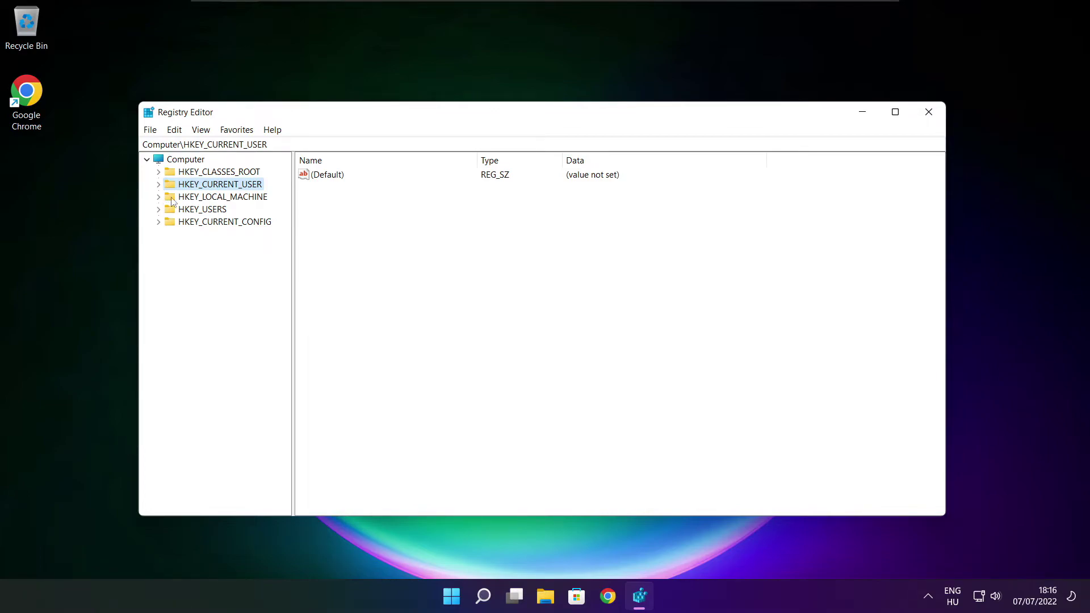
Expand HKEY_LOCAL_MACHINE\SOFTWARE\Microsoft in the key tree
left_click(258, 199)
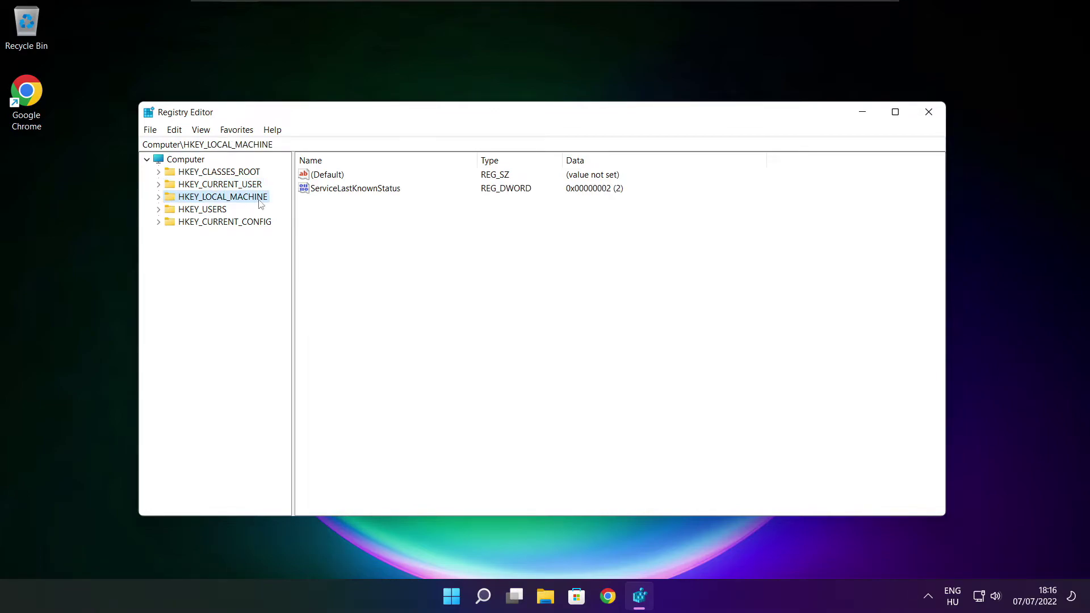
left_click(158, 199)
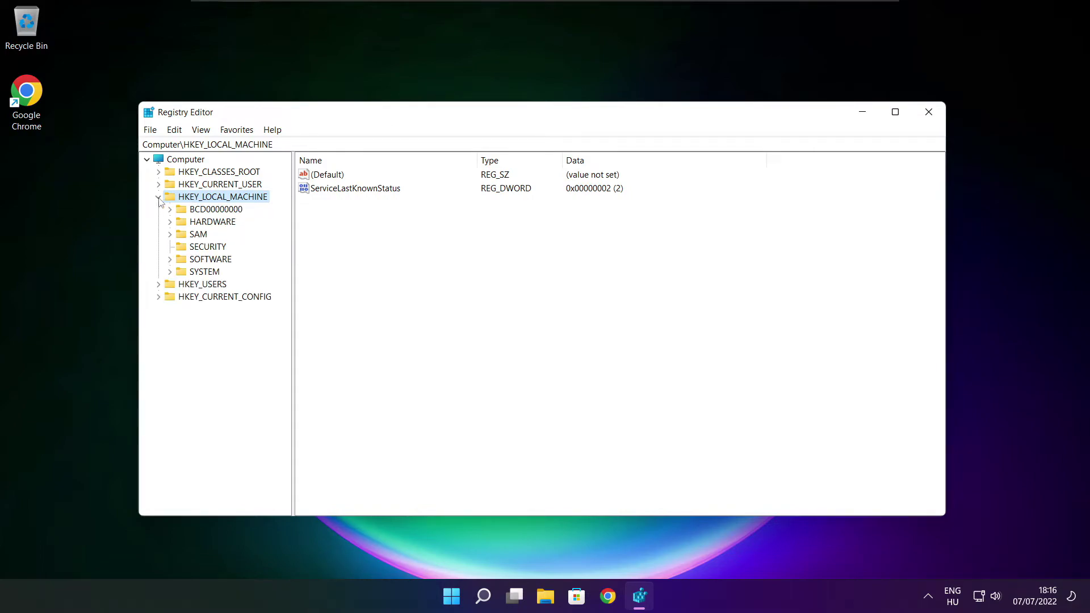
left_click(195, 262)
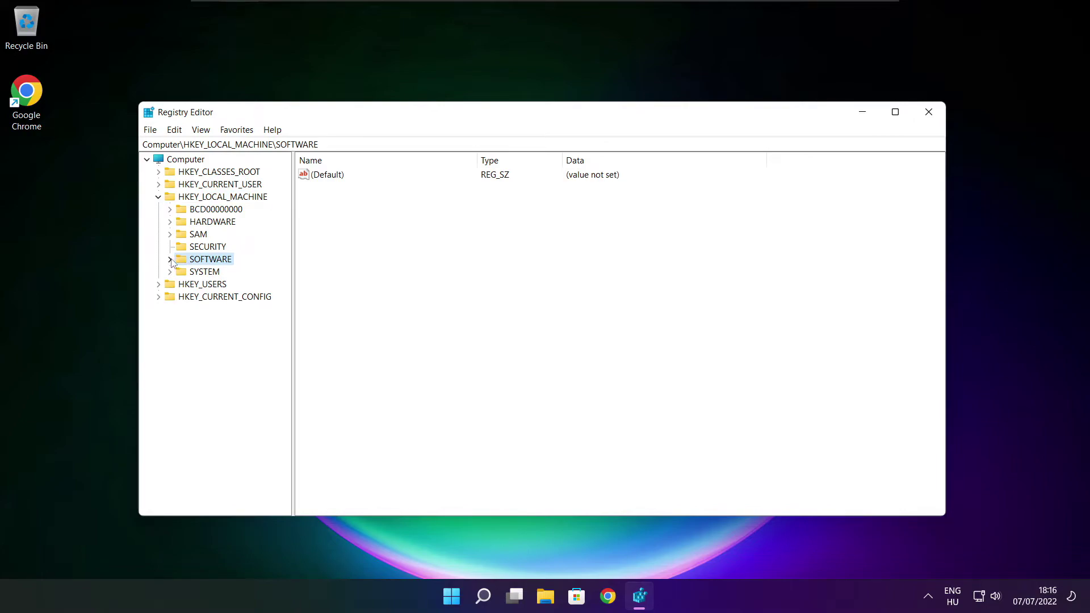
left_click(171, 260)
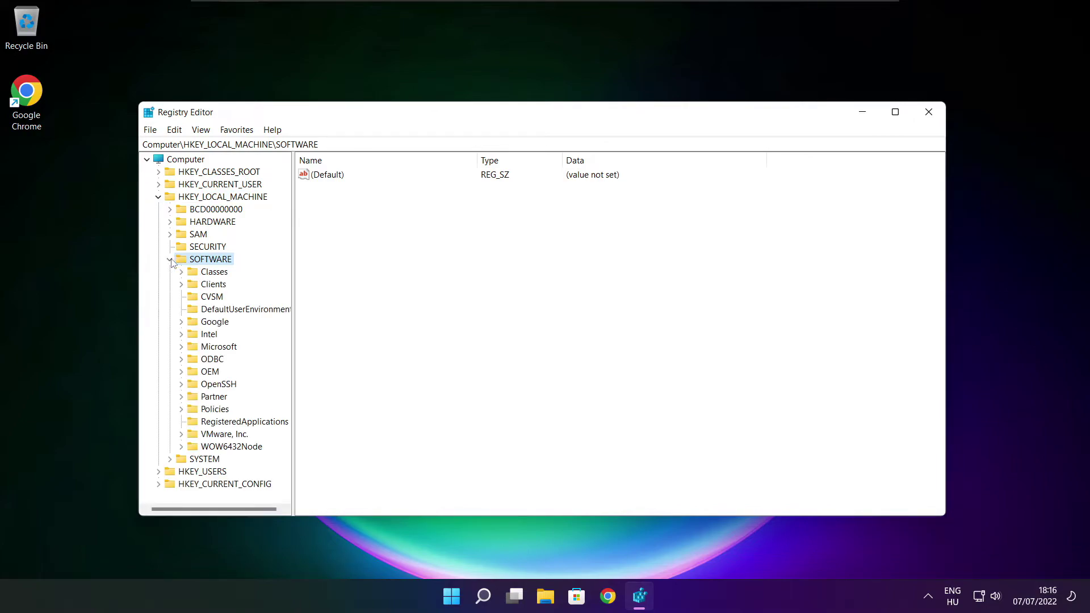
left_click(204, 349)
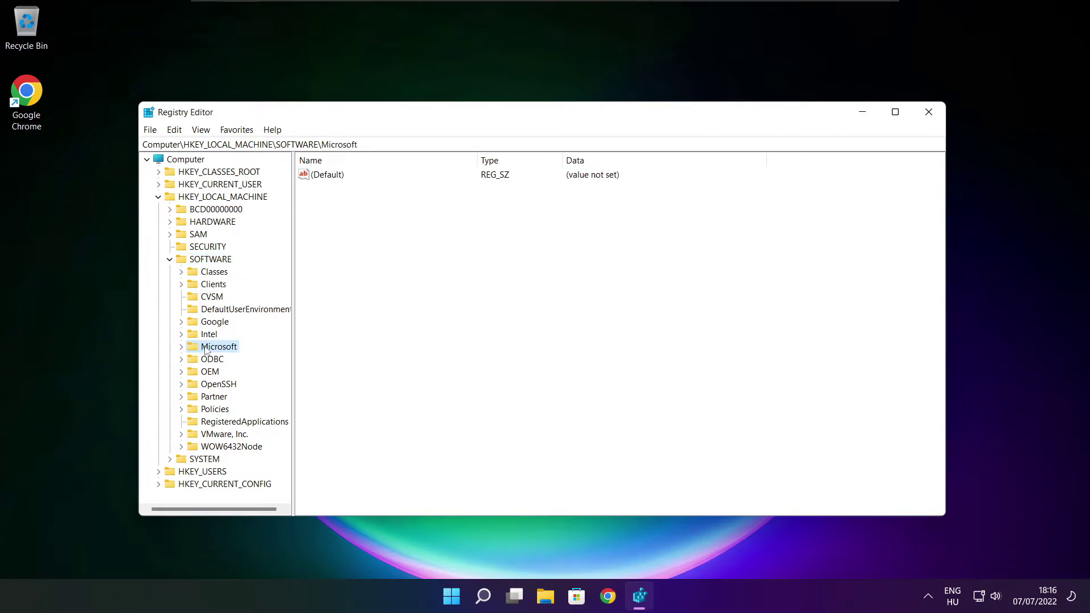
left_click(182, 349)
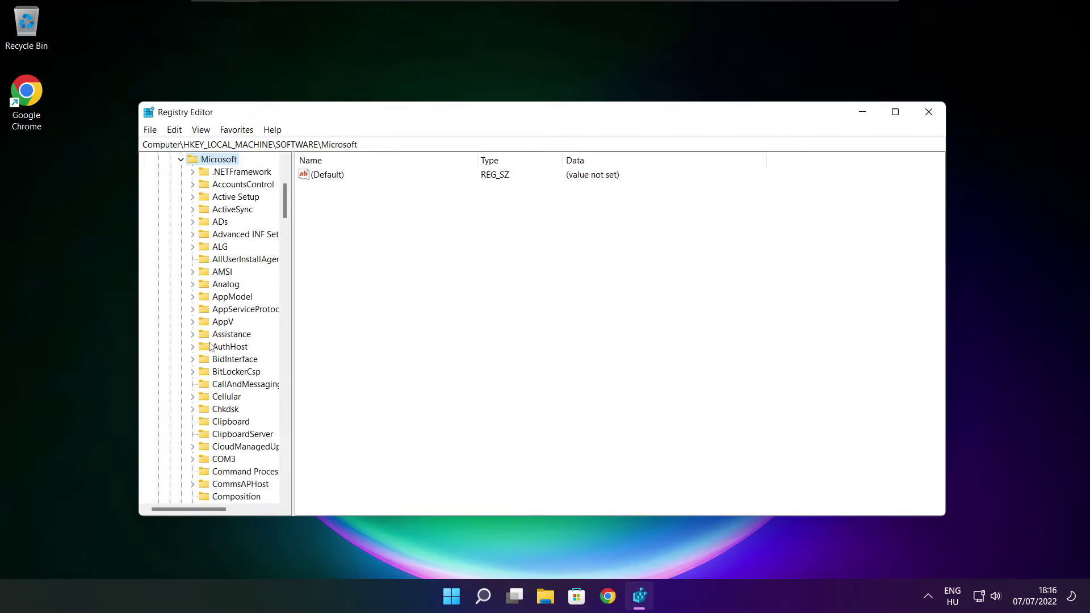
scroll(224, 342, "down", 2)
scroll(224, 341, "down", 5)
scroll(223, 339, "down", 10)
scroll(224, 341, "down", 5)
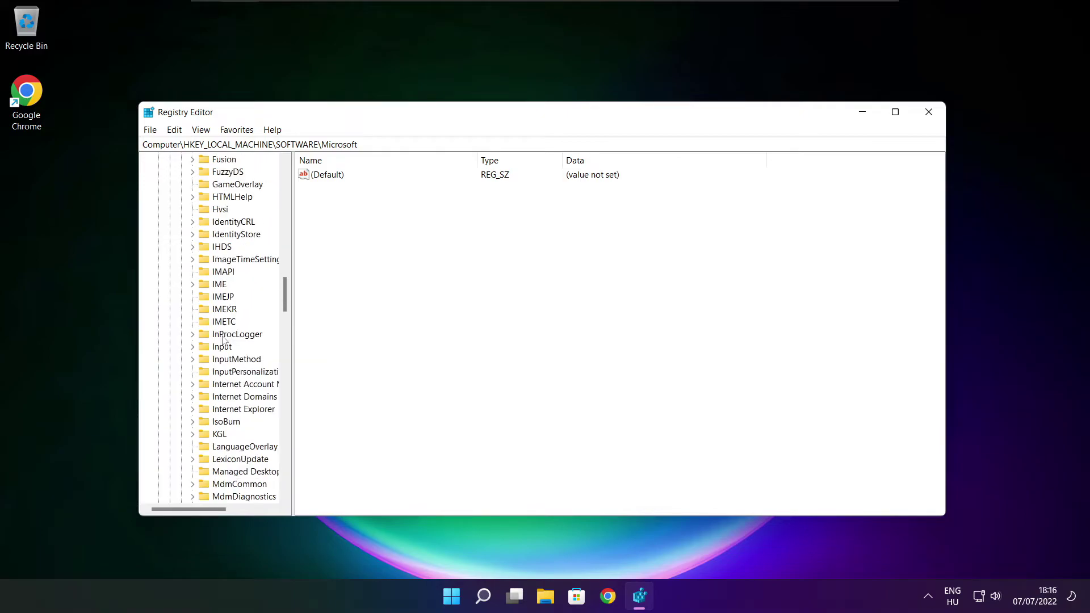
scroll(223, 341, "down", 5)
scroll(223, 341, "down", 5)
scroll(223, 341, "down", 5)
scroll(223, 342, "down", 5)
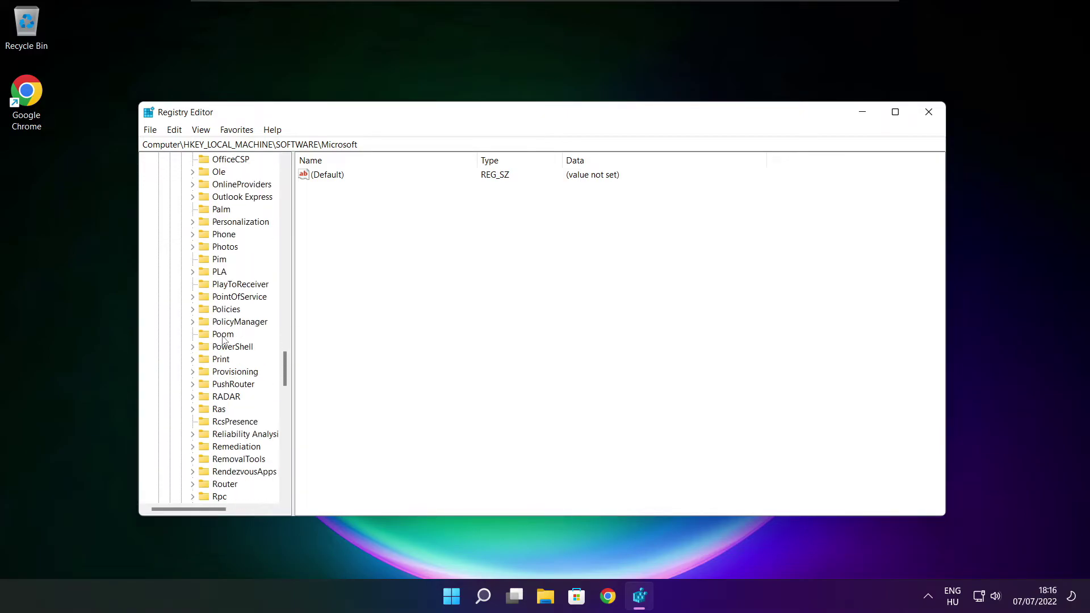
scroll(224, 339, "down", 1)
scroll(223, 340, "up", 1)
Navigate through PolicyManager\default\ApplicationManagement to the AllowGameDVR key
left_click(206, 325)
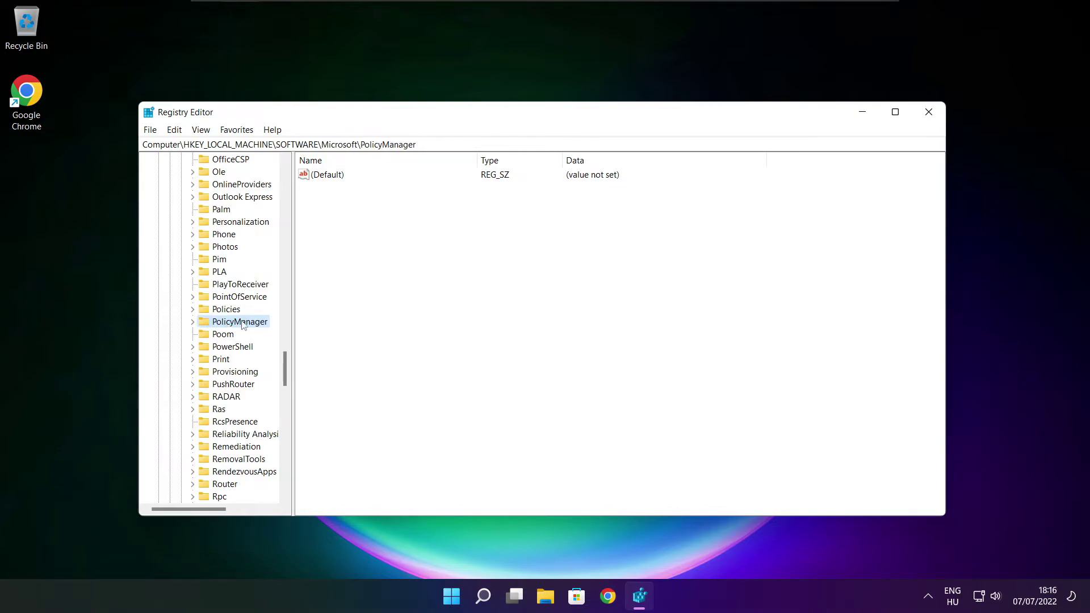
left_click(192, 322)
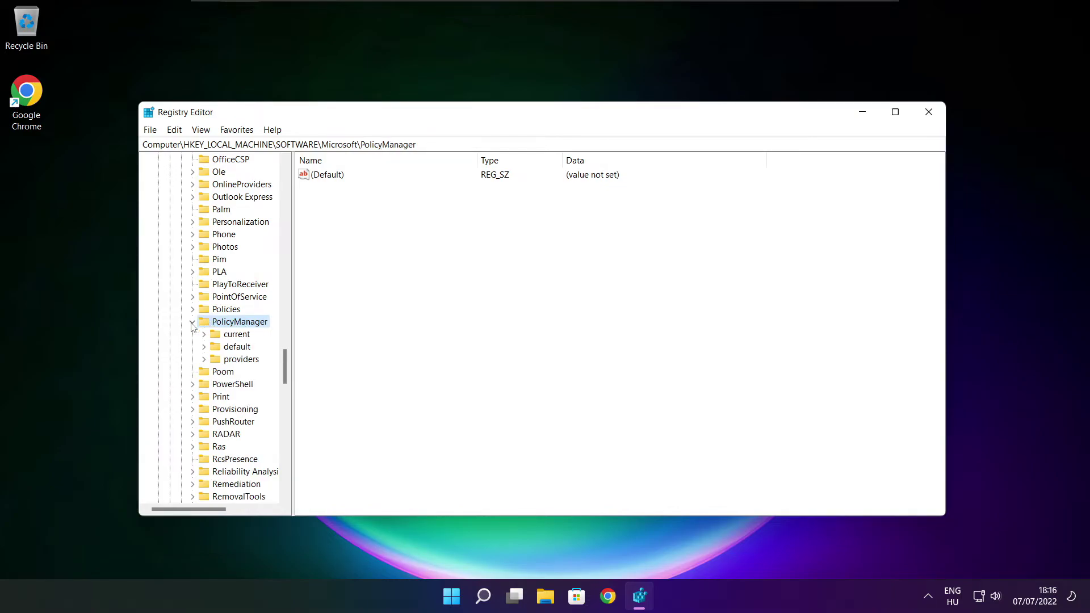
left_click(237, 349)
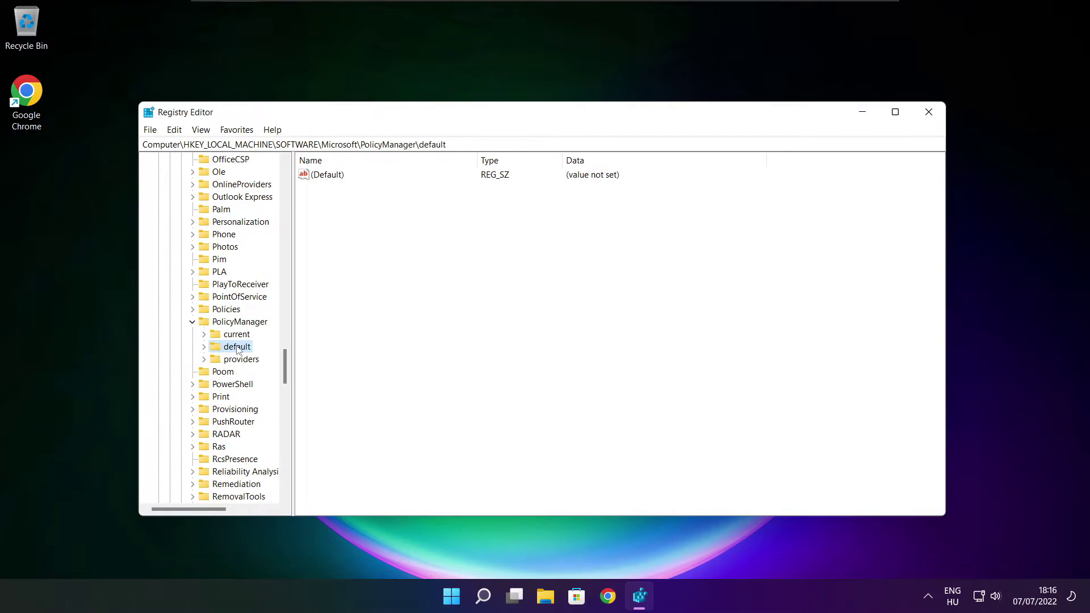
left_click(204, 349)
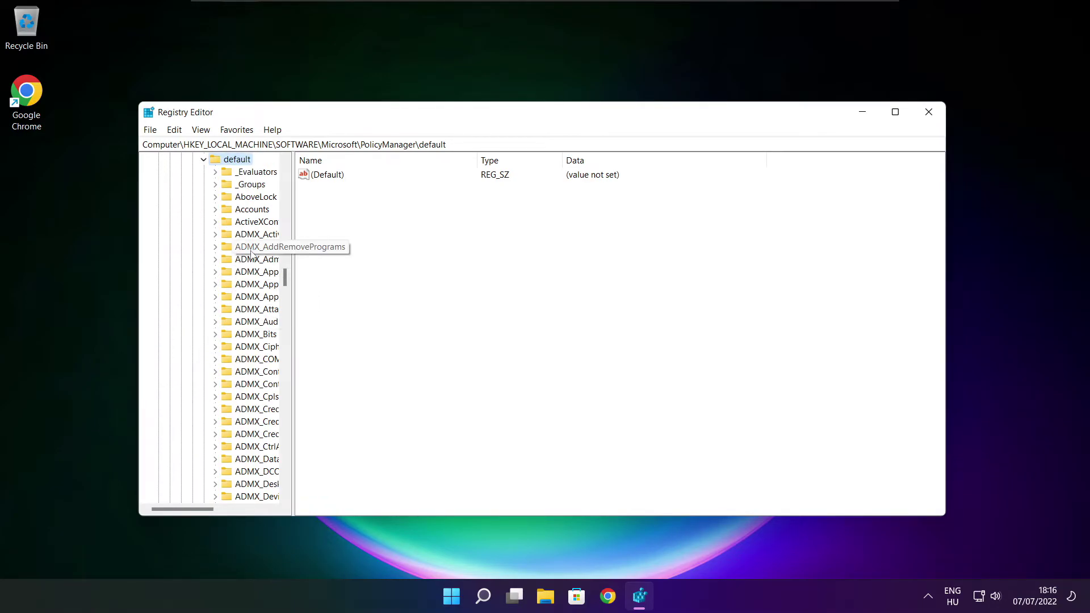
scroll(254, 250, "down", 1)
scroll(253, 249, "down", 5)
scroll(254, 250, "down", 10)
scroll(254, 250, "down", 8)
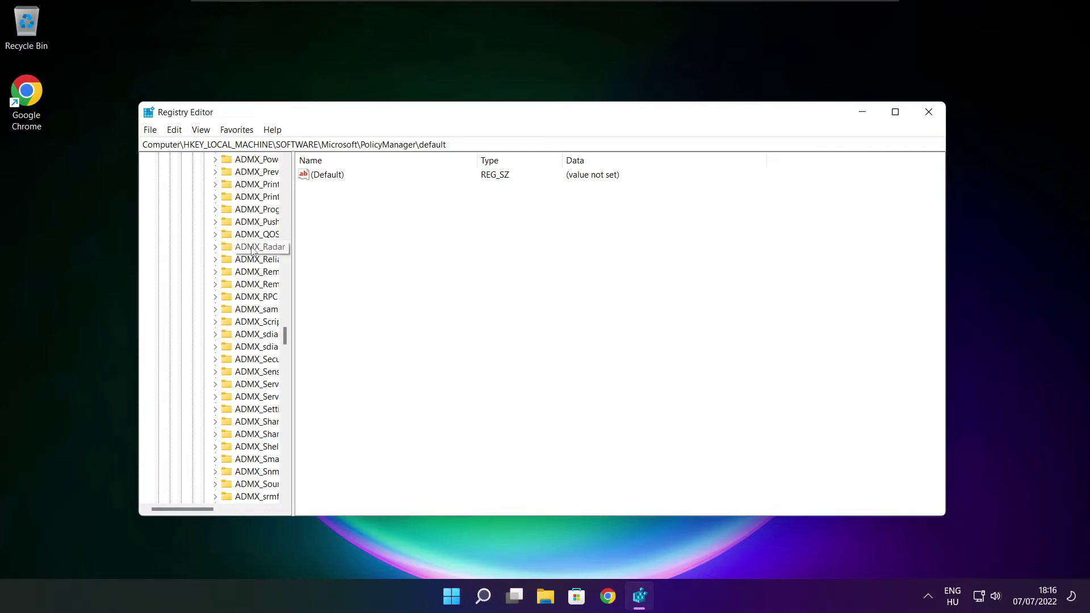
scroll(254, 250, "down", 10)
scroll(254, 250, "down", 9)
left_click_drag(294, 248, 358, 248)
scroll(273, 242, "up", 1)
left_click(226, 235)
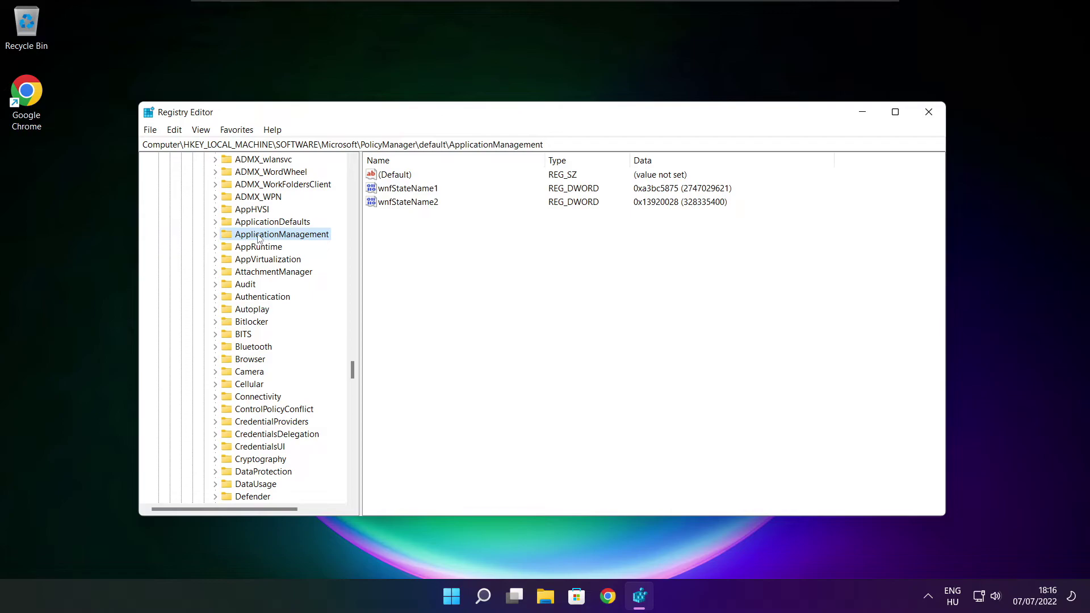
left_click(215, 235)
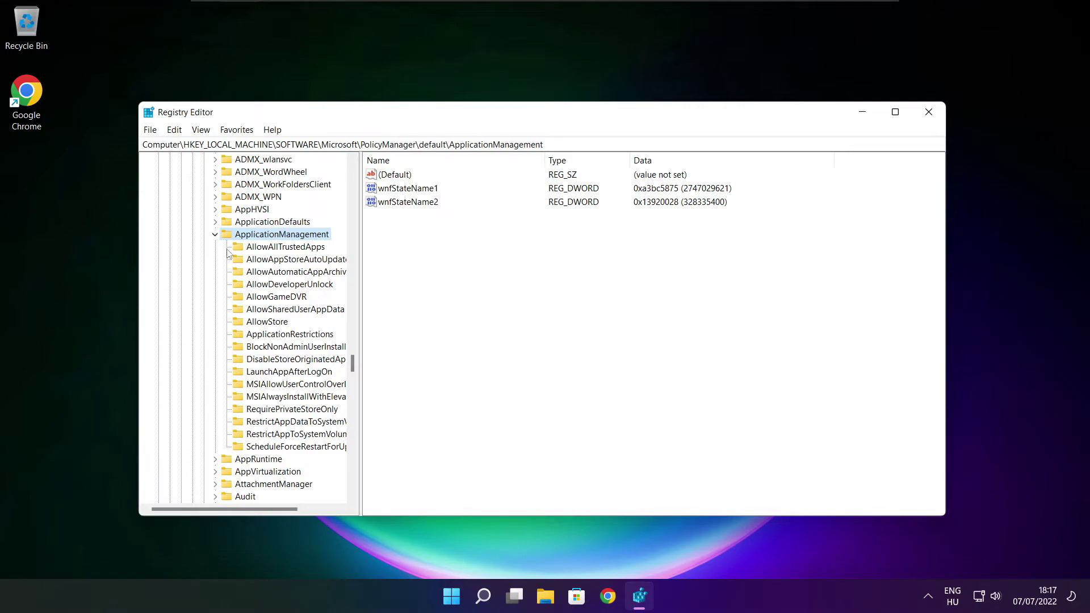
left_click_drag(361, 288, 374, 288)
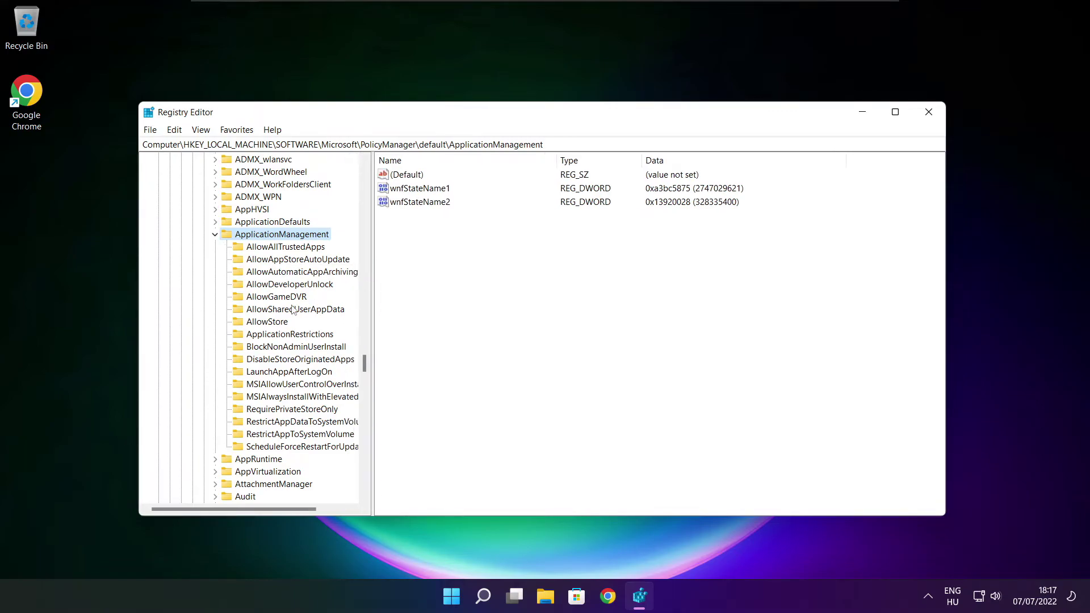
left_click(275, 298)
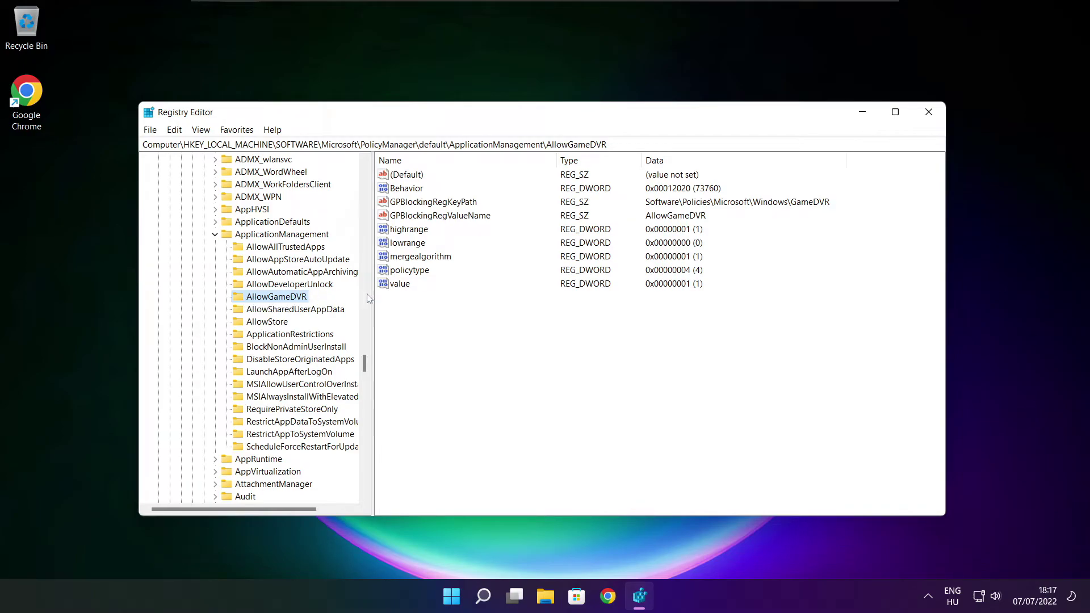
Set AllowGameDVR's value entry to 0 and close Registry Editor
left_click(399, 286)
double_click(405, 288)
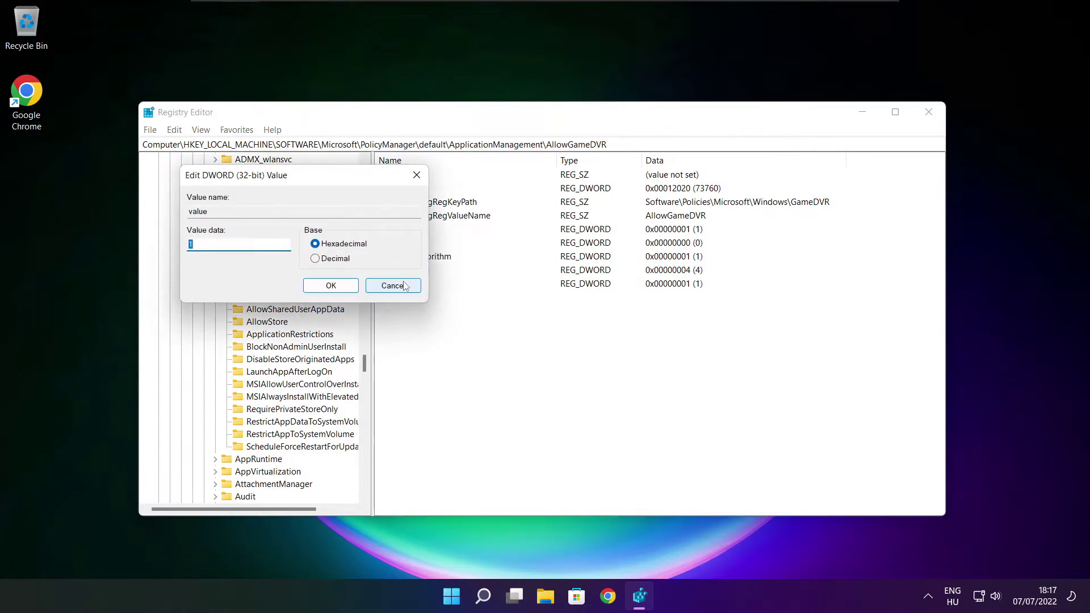
left_click_drag(304, 183, 551, 227)
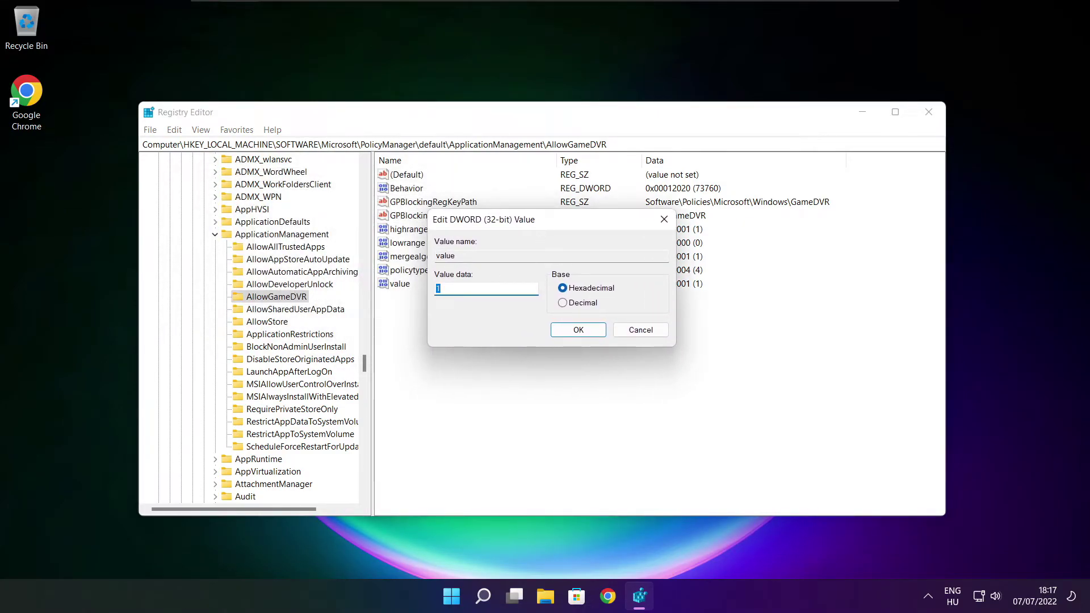
type("0")
left_click(578, 331)
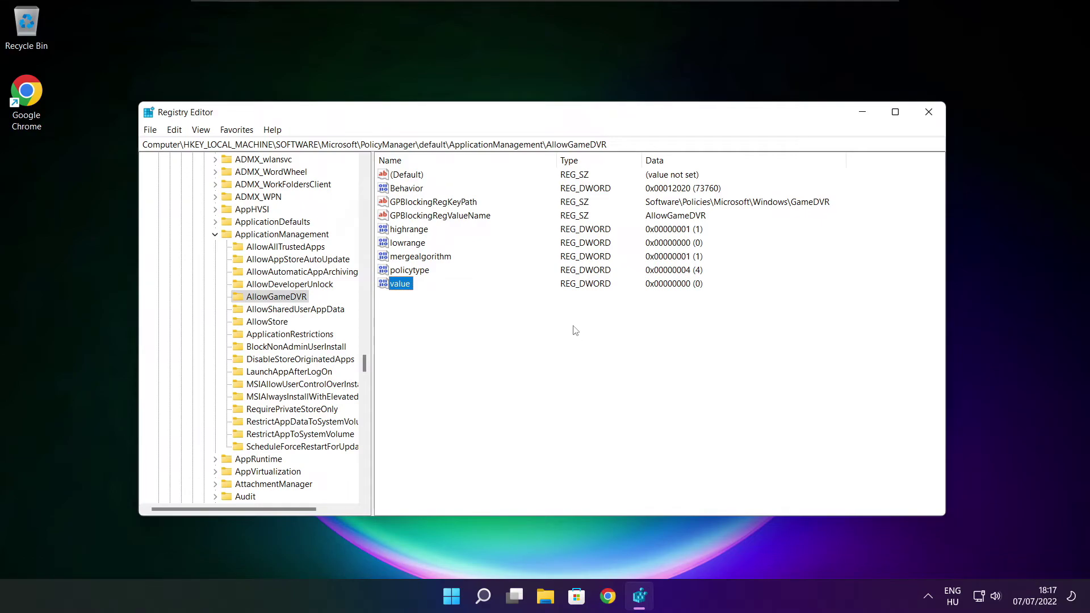
left_click(929, 114)
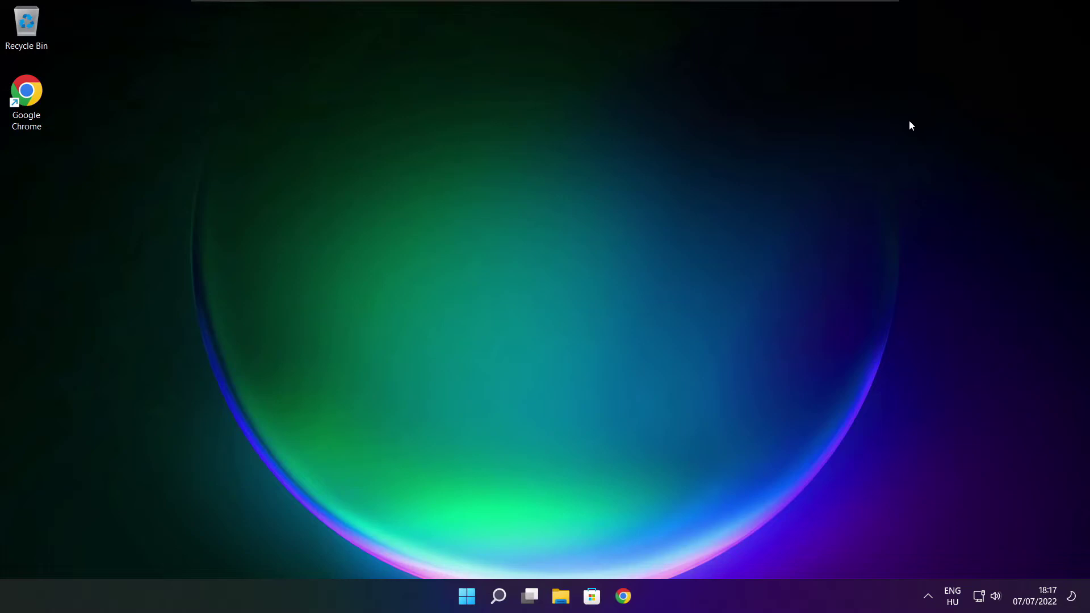
Download the DirectX End-User Runtime Web Installer from Microsoft's page in Chrome
left_click(626, 598)
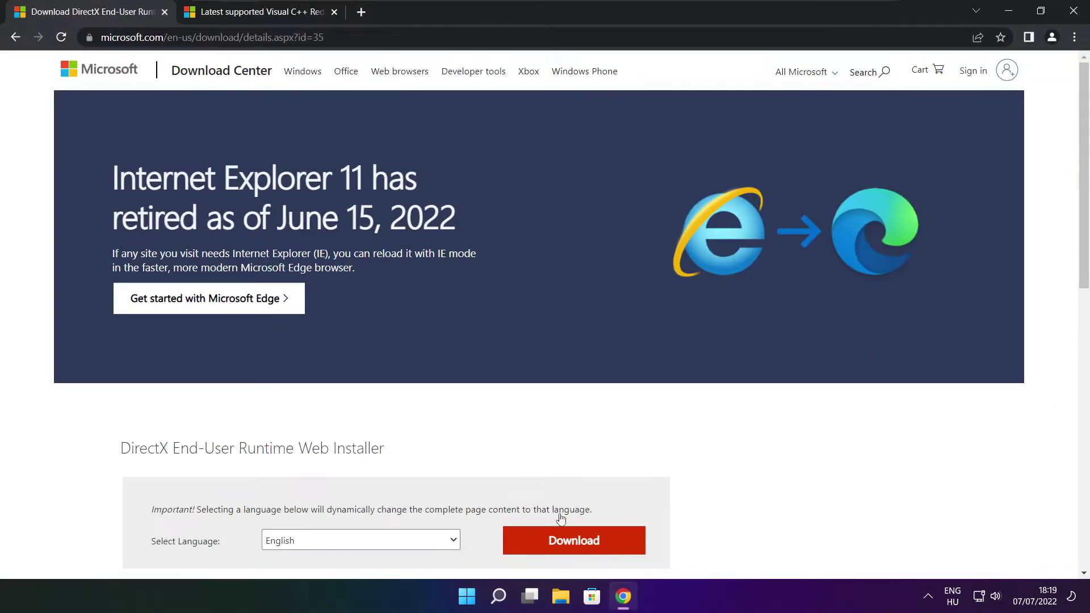
left_click(325, 37)
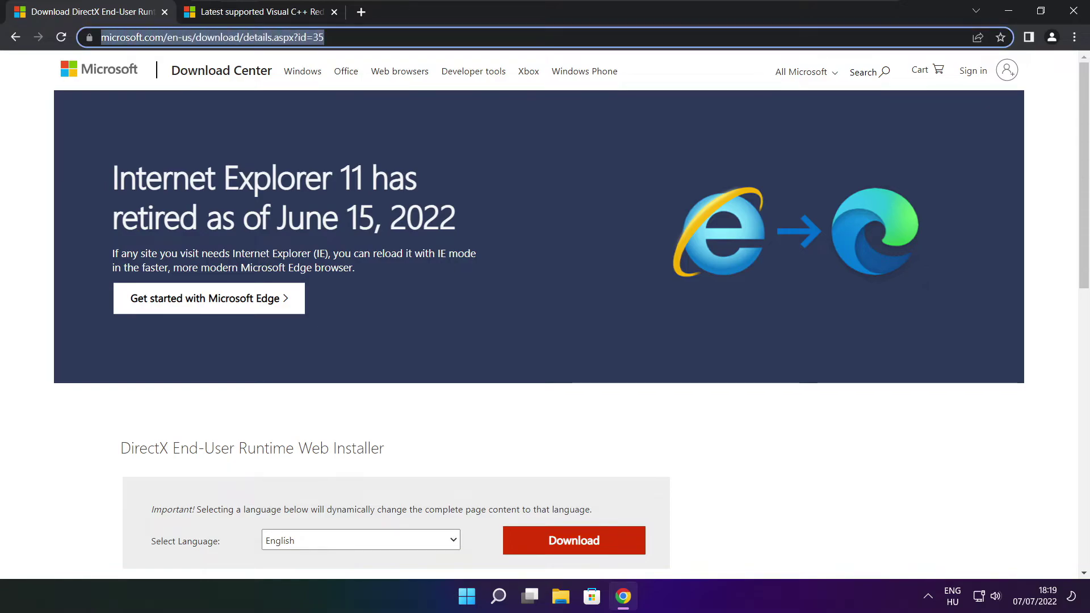
left_click(381, 37)
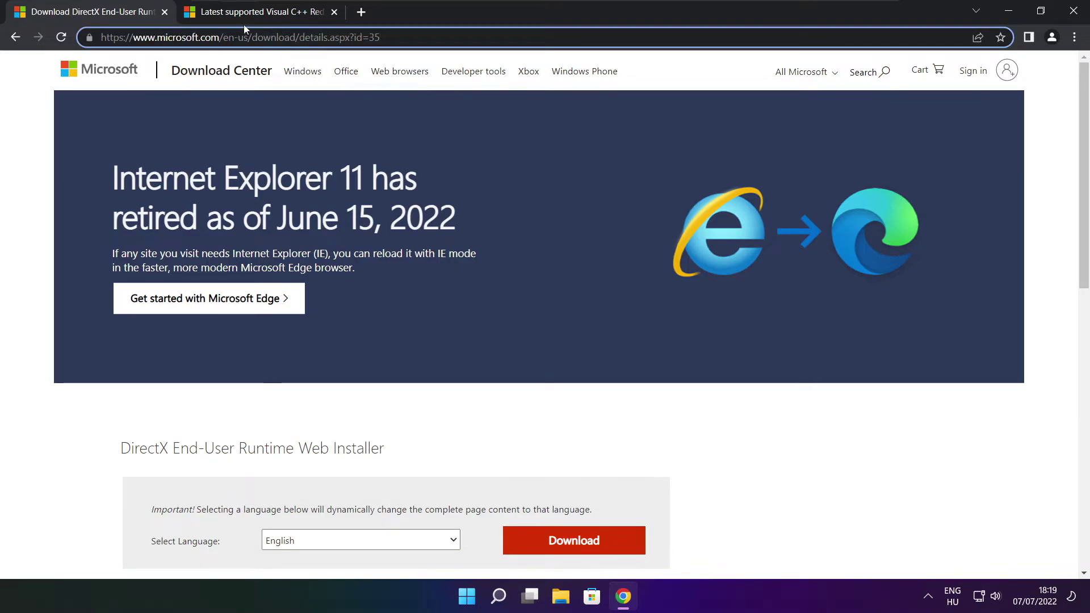
left_click(391, 413)
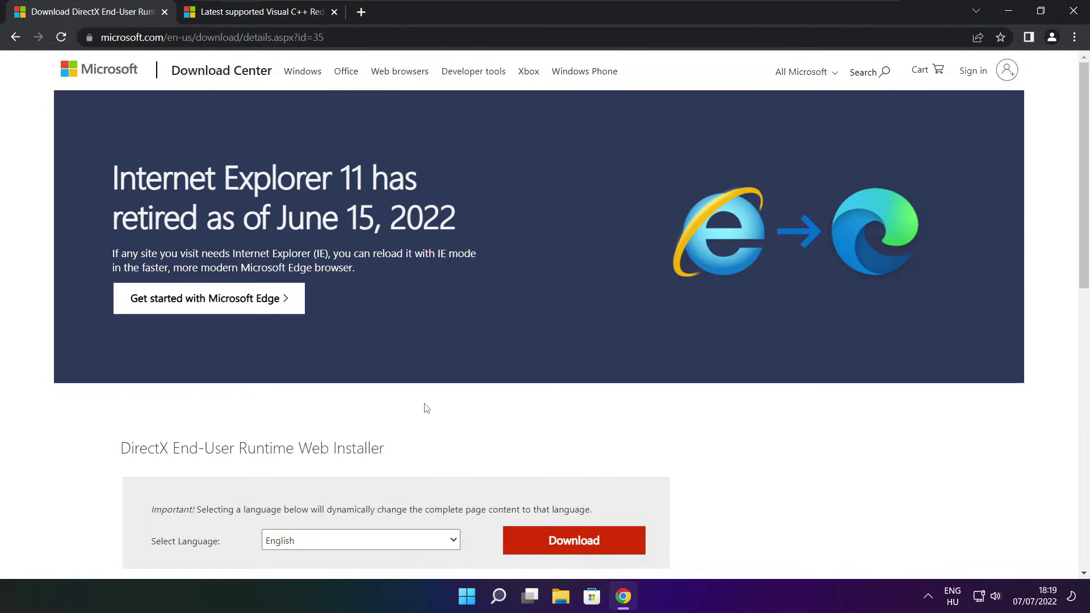
left_click_drag(1084, 156, 1085, 249)
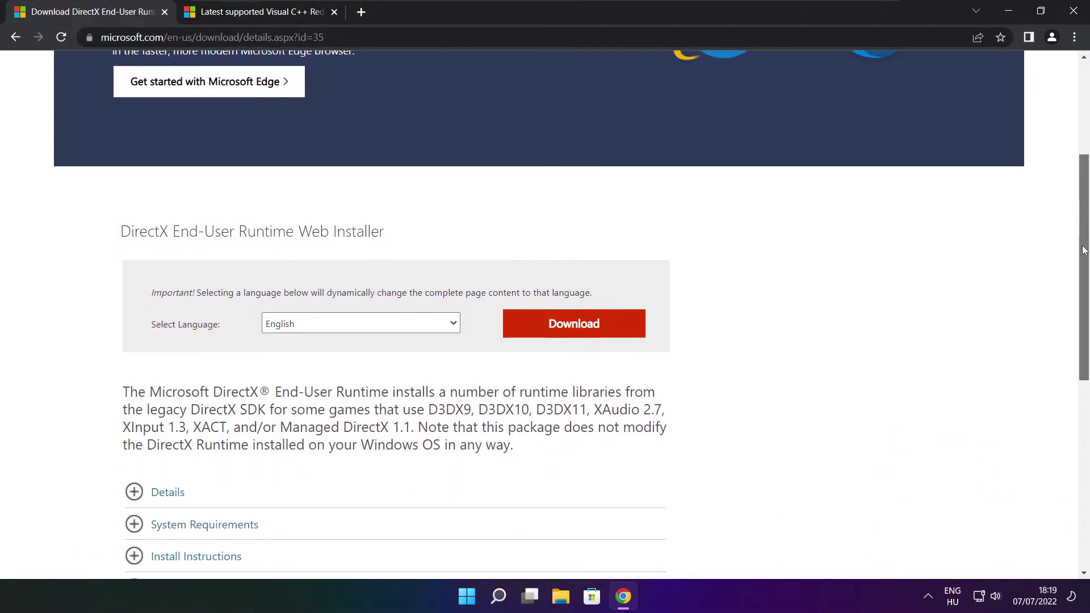
left_click_drag(403, 238, 464, 243)
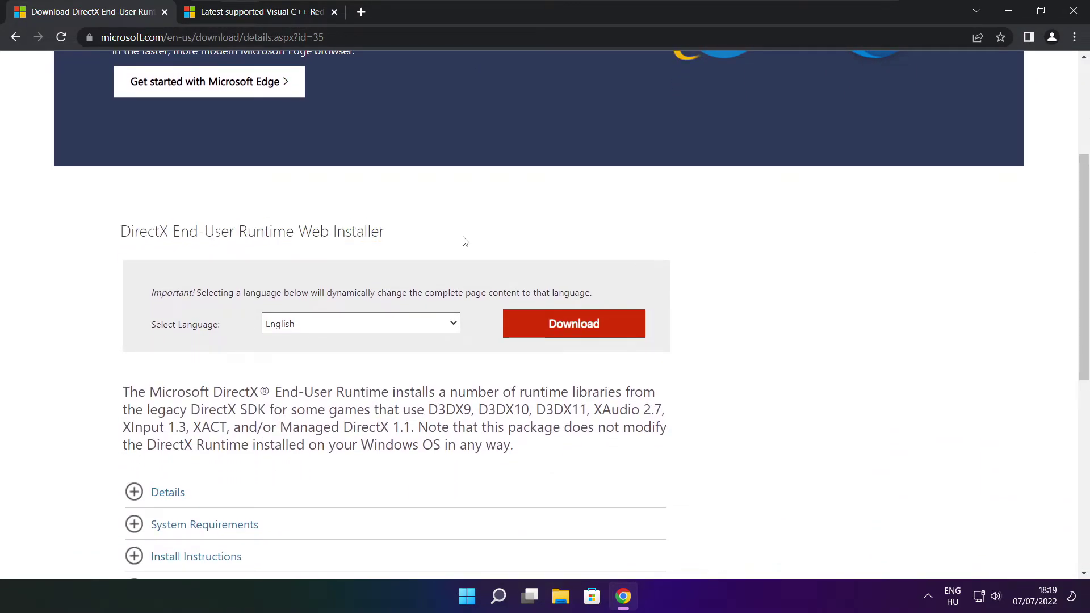
left_click(578, 328)
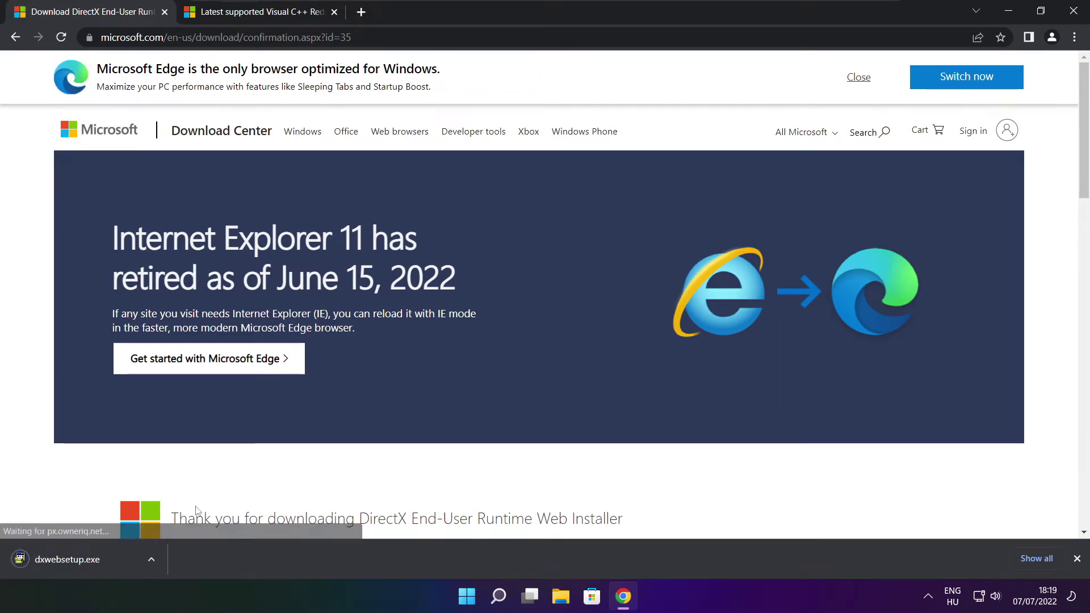
Run dxwebsetup.exe, accept the licence, decline Bing Bar, install the components and finish
left_click(102, 560)
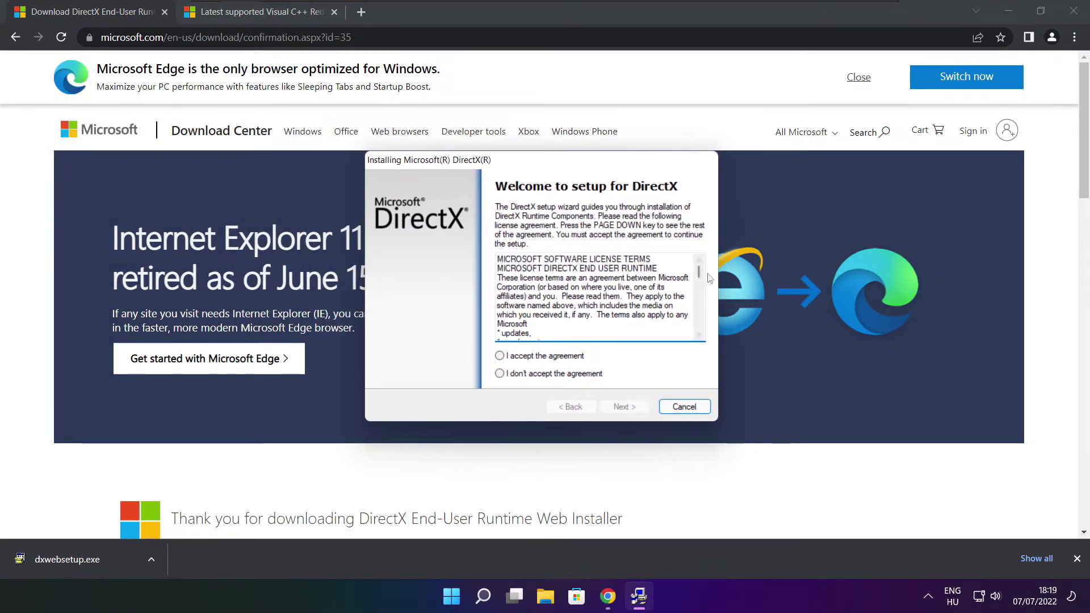
left_click_drag(699, 273, 684, 349)
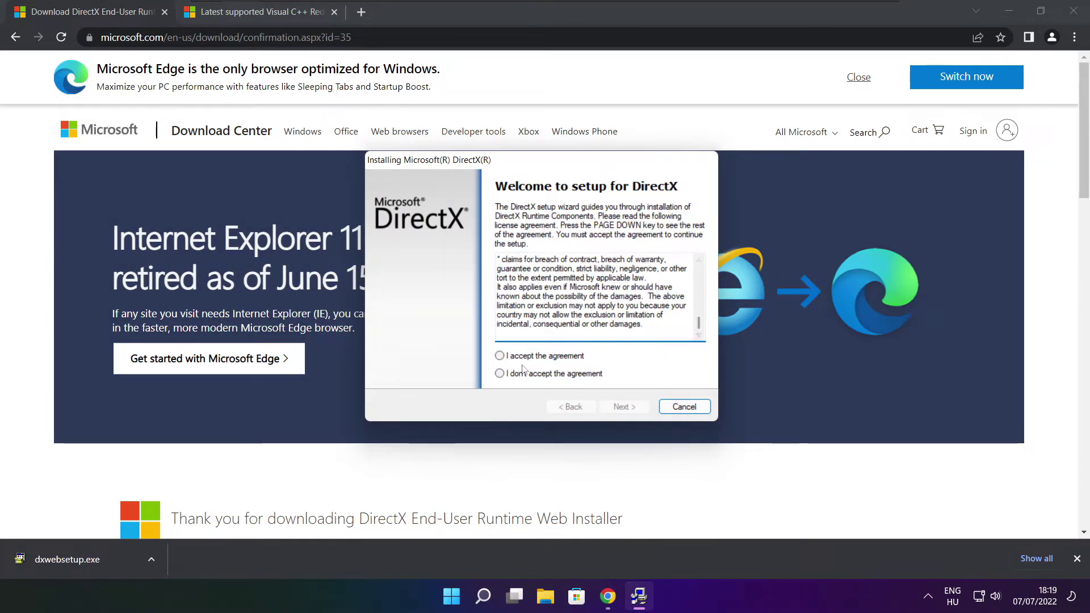
left_click(516, 358)
left_click(625, 407)
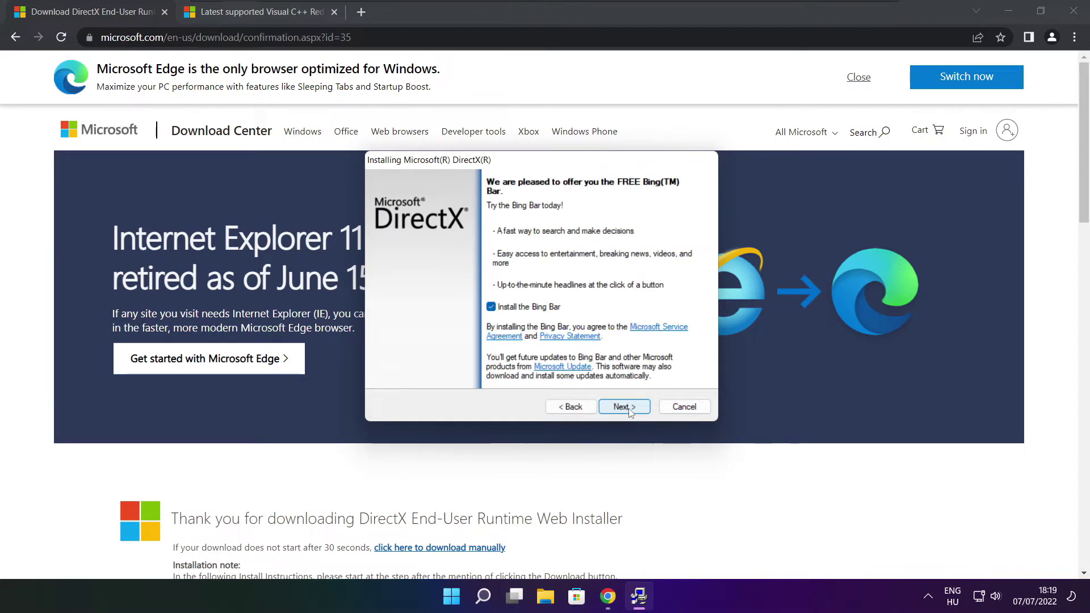
left_click(491, 309)
left_click(634, 409)
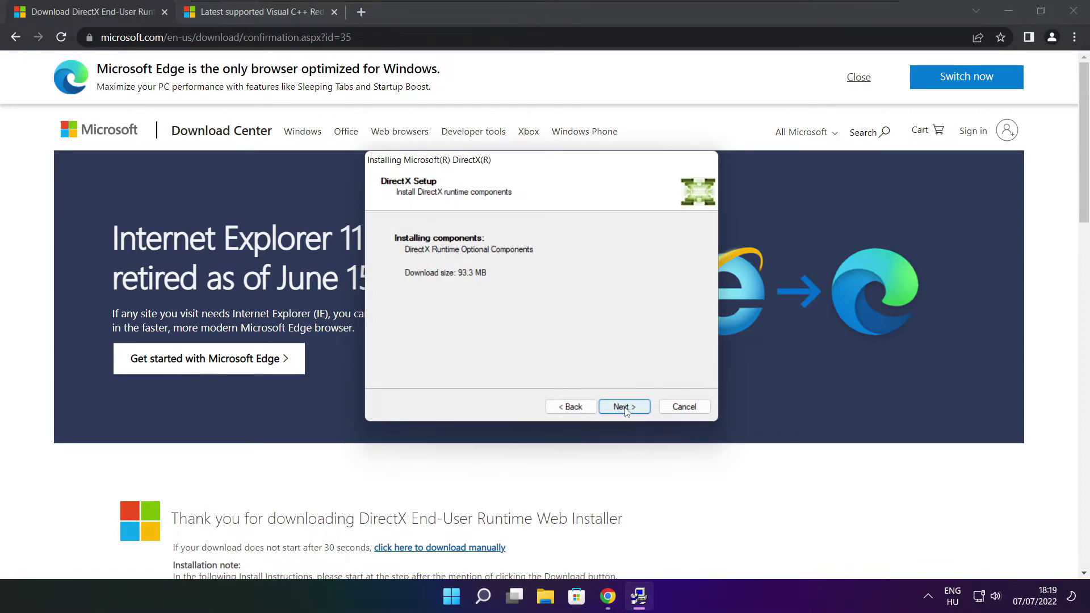
left_click(626, 407)
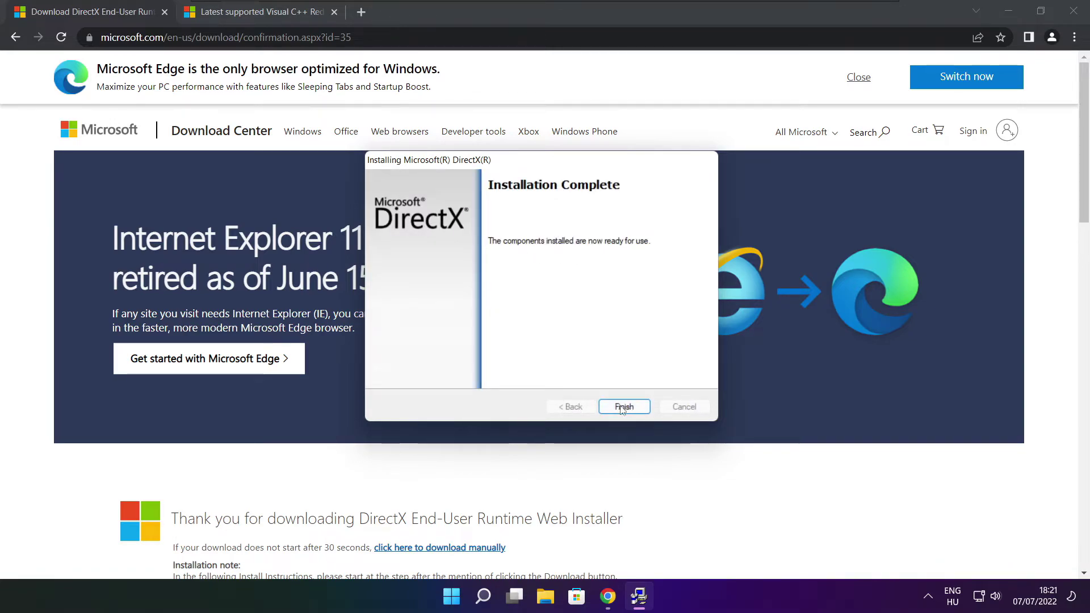
left_click(625, 407)
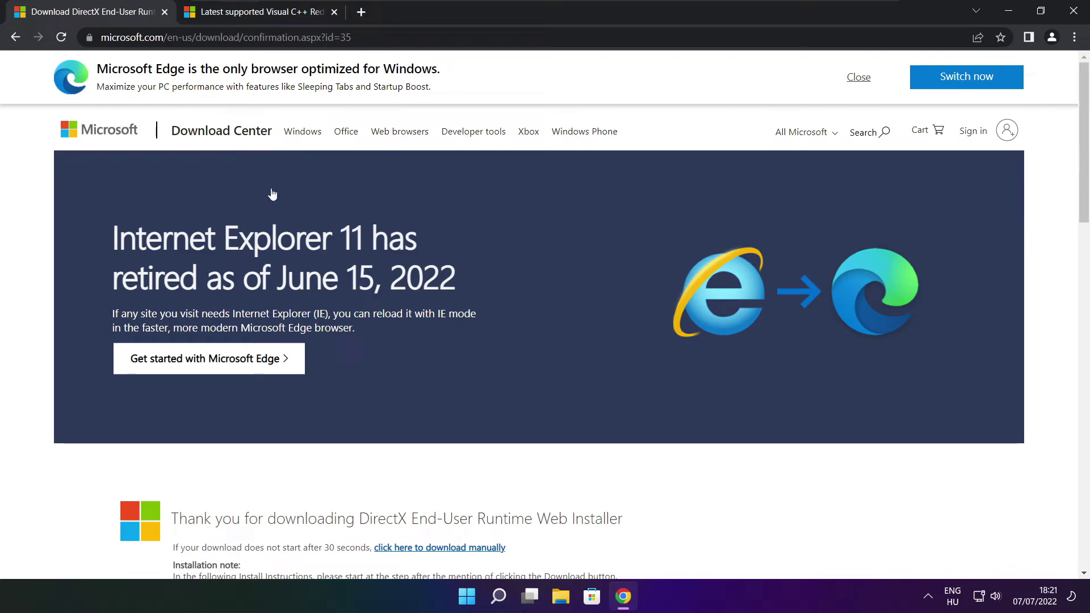
Close the DirectX tab and locate the Visual Studio 2015-2022 download links table
left_click(165, 12)
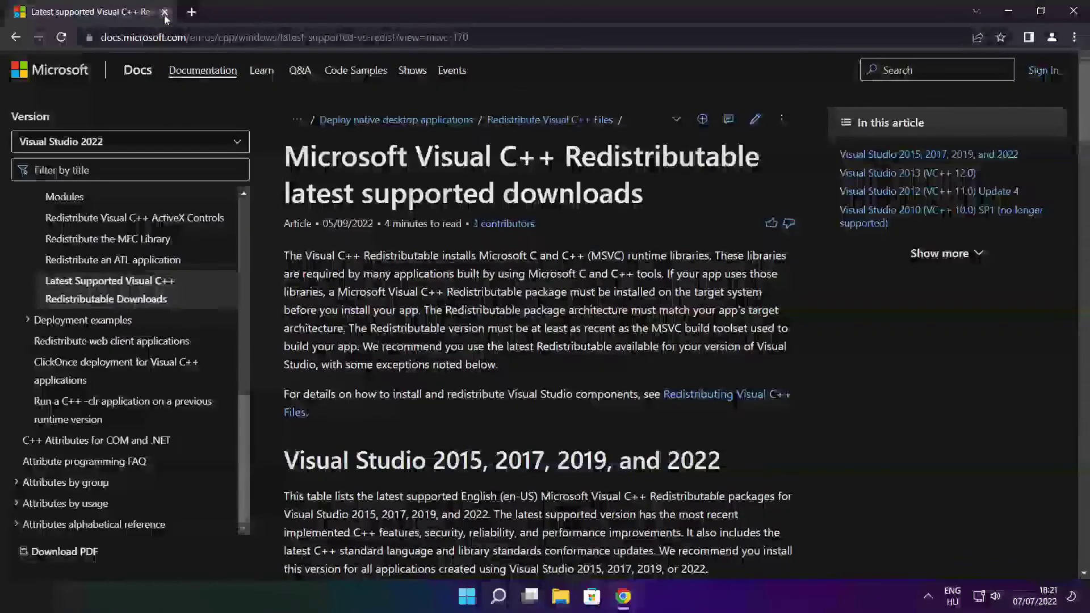
left_click_drag(469, 37, 469, 37)
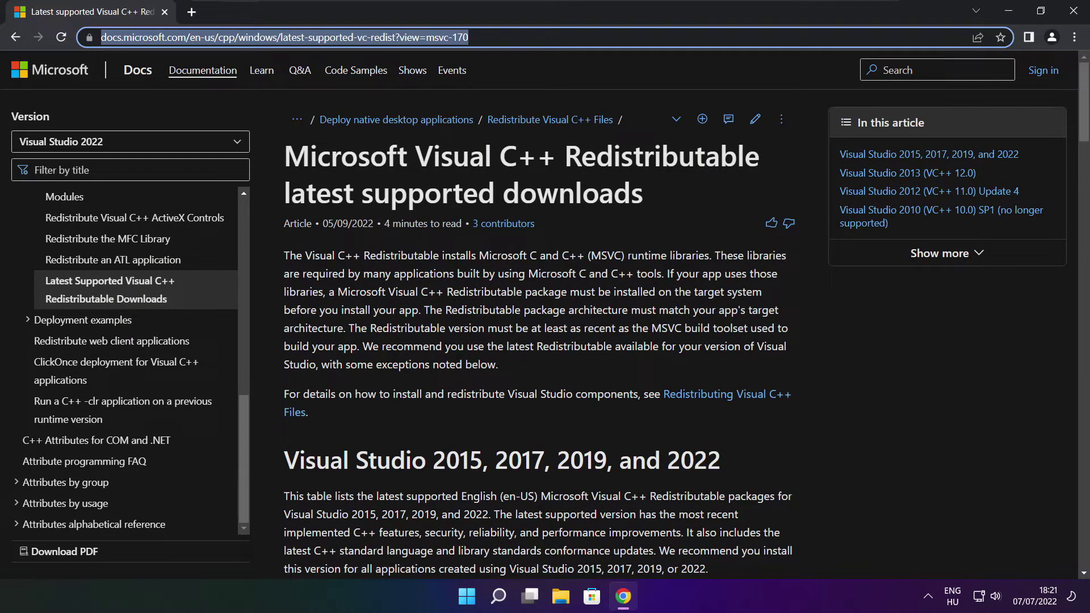
left_click(540, 69)
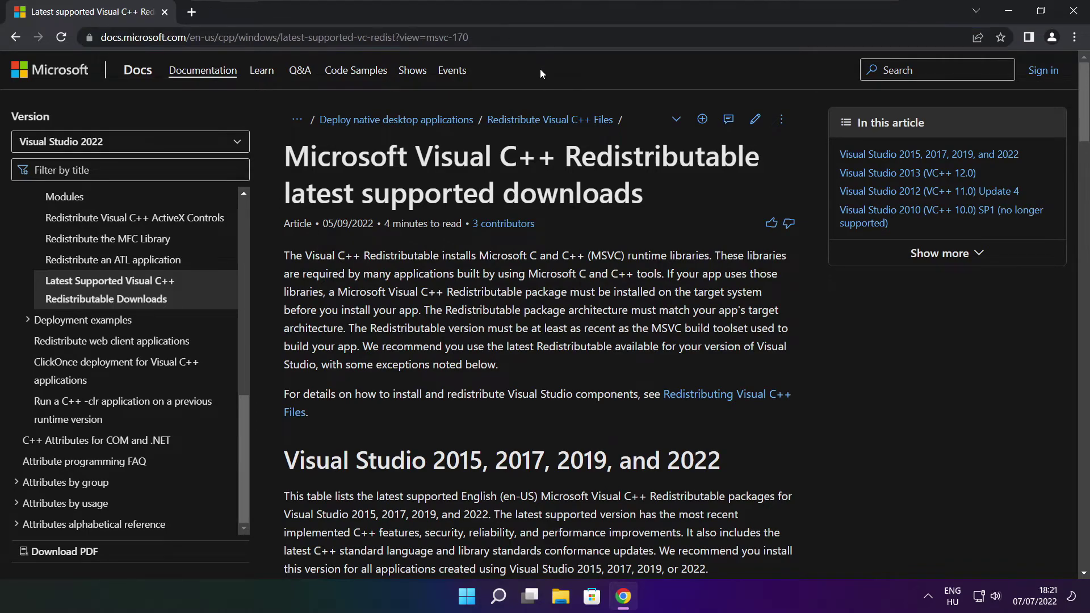
mouse_move(1085, 106)
left_mouse_down()
mouse_move(1077, 168)
mouse_move(1076, 158)
left_mouse_up()
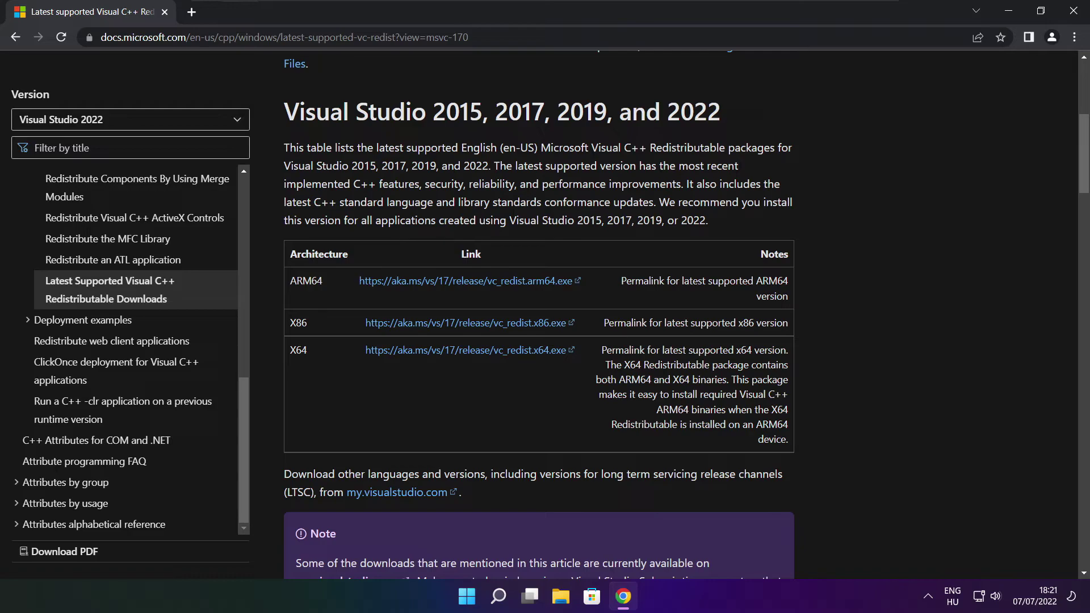
left_click_drag(288, 280, 732, 391)
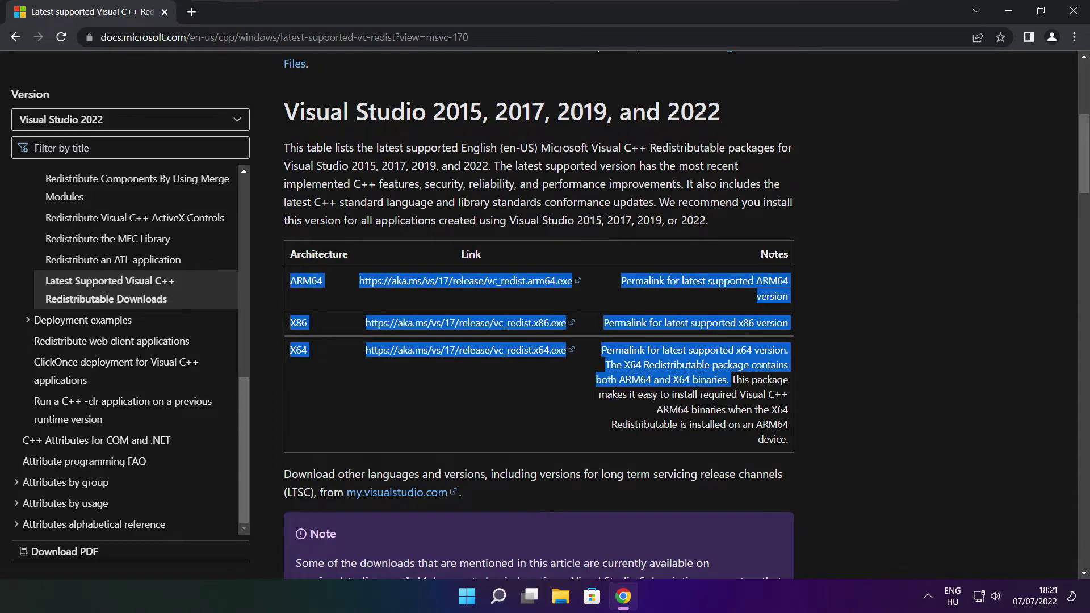
left_click(732, 390)
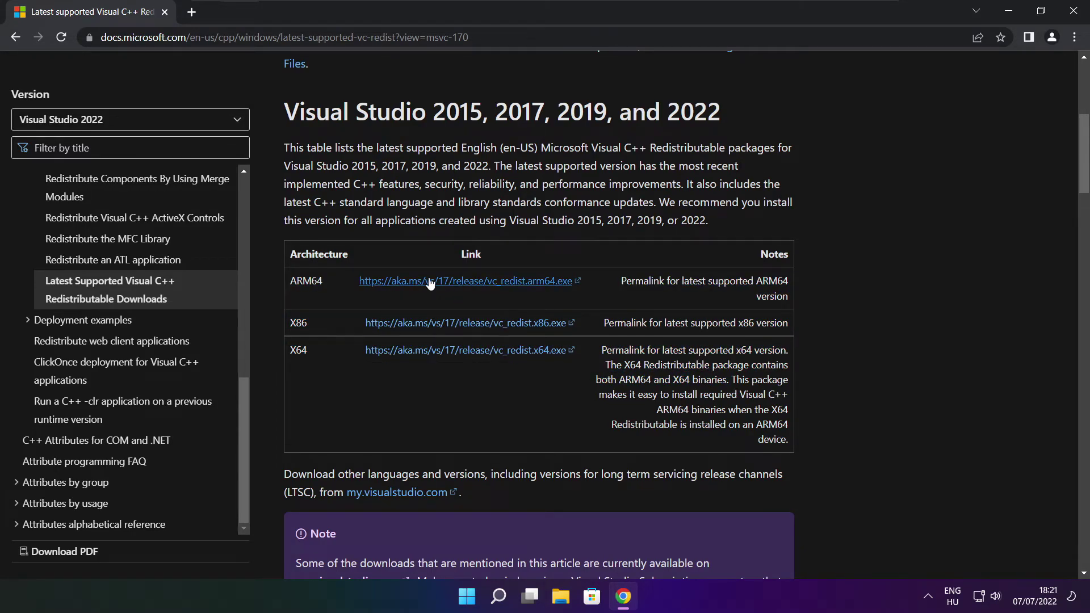
Download the ARM64, x86 and x64 redistributable installers and run the ARM64 one
left_click(452, 284)
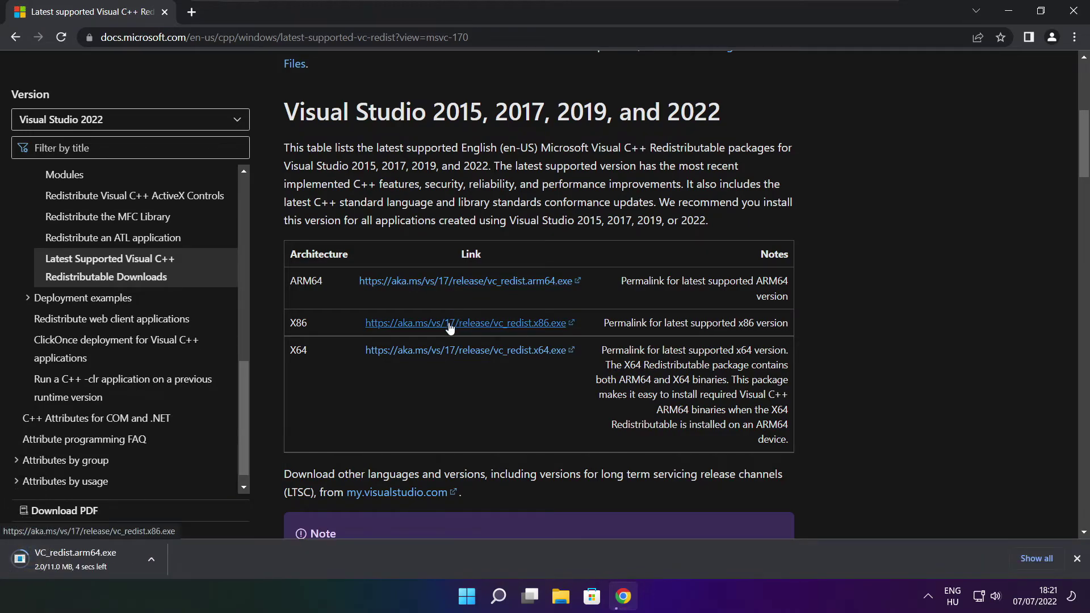
left_click(450, 329)
left_click(449, 352)
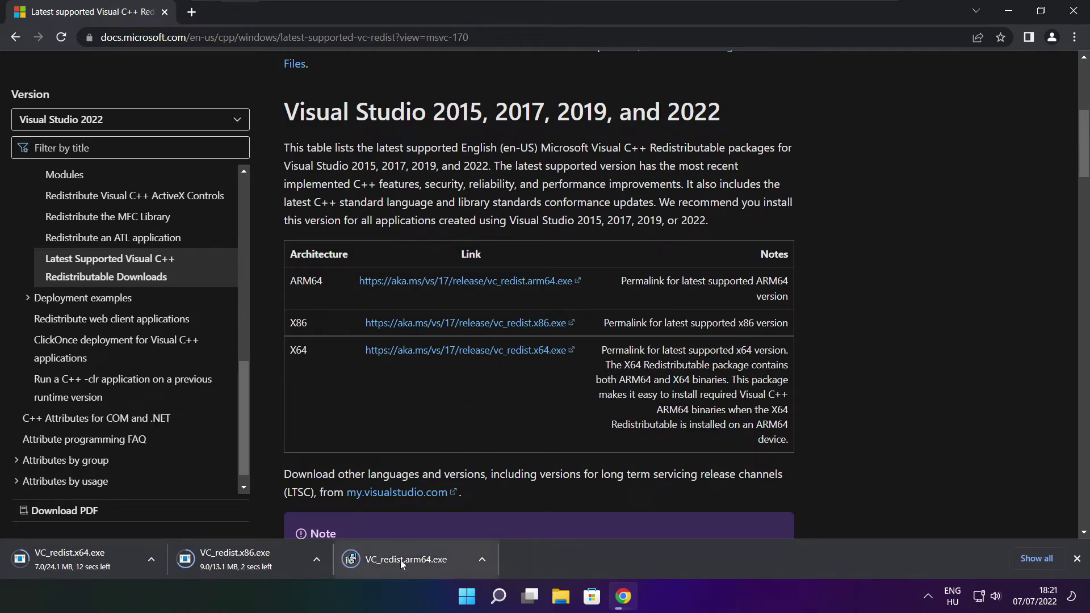
left_click(415, 562)
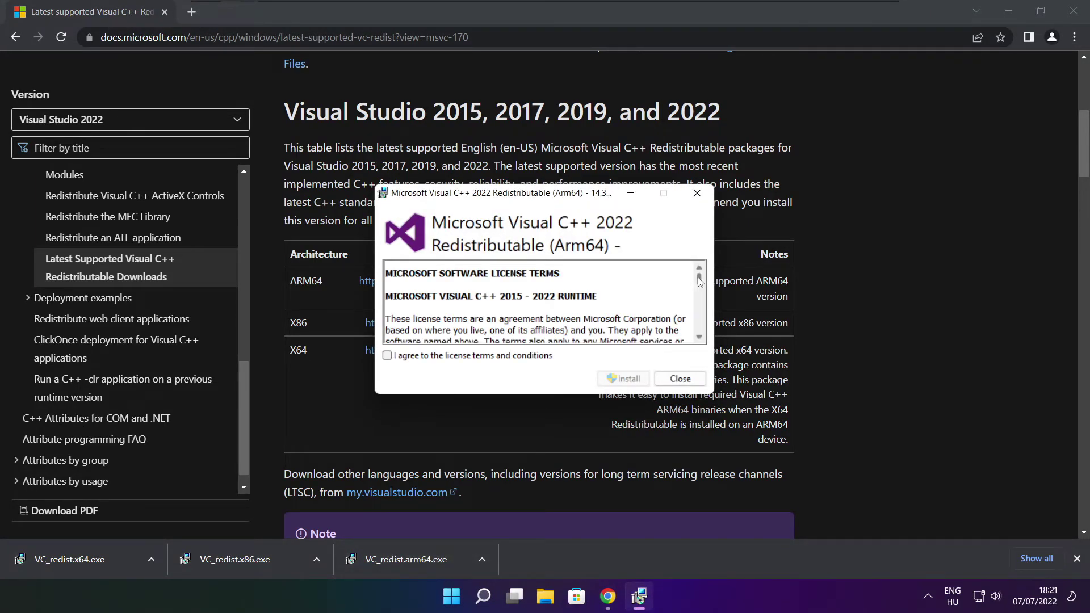
left_click_drag(700, 280, 699, 333)
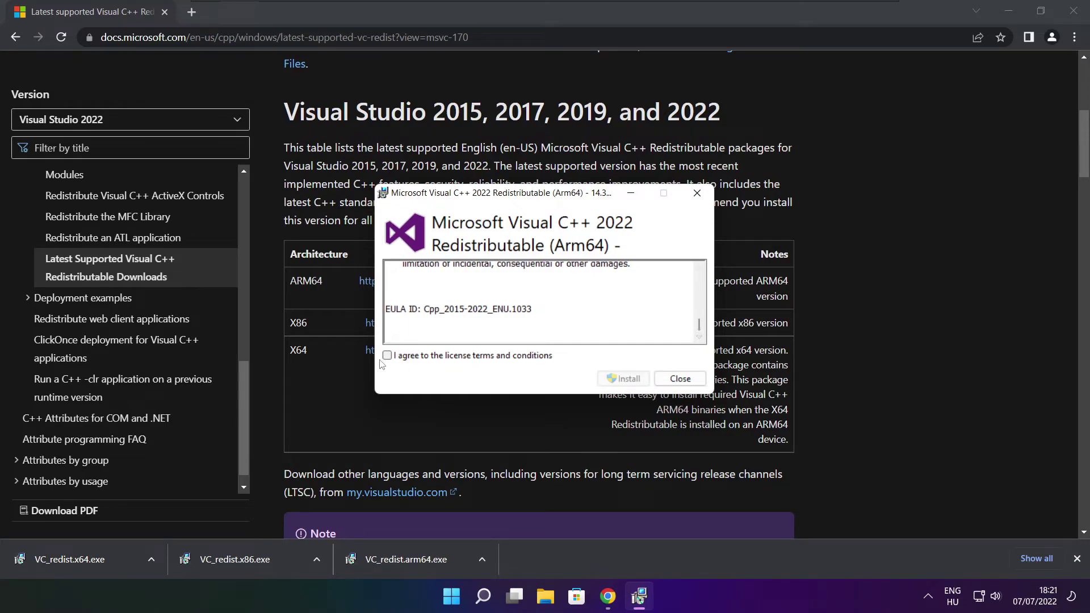
Attempt the ARM64 install and dismiss its failed setup
left_click(625, 382)
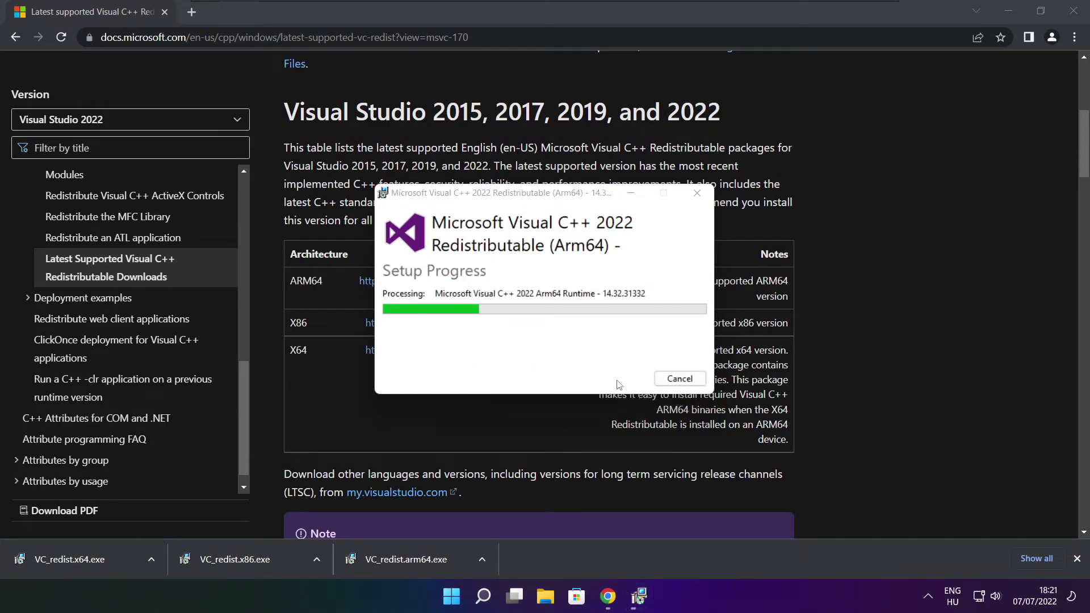
left_click(669, 384)
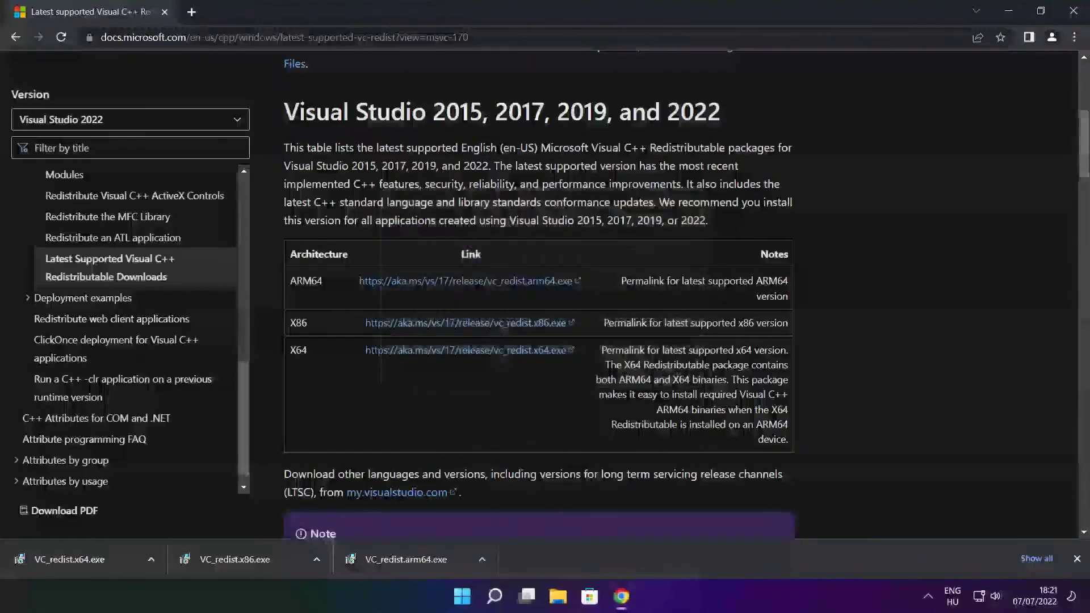
Install VC_redist.x86.exe after accepting the licence, then close the setup
left_click(257, 558)
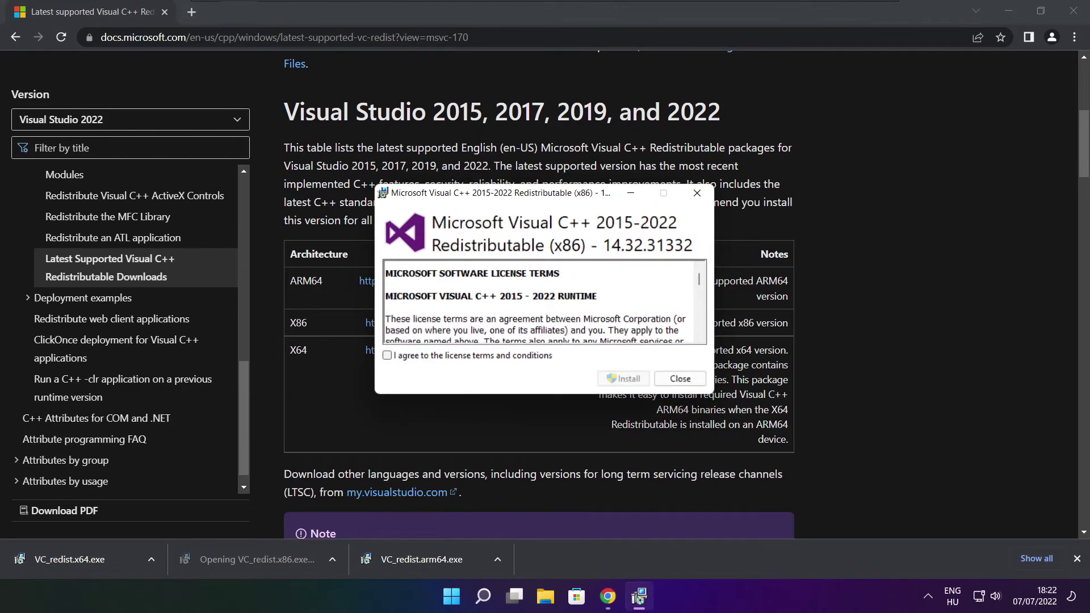
left_click_drag(701, 281, 701, 331)
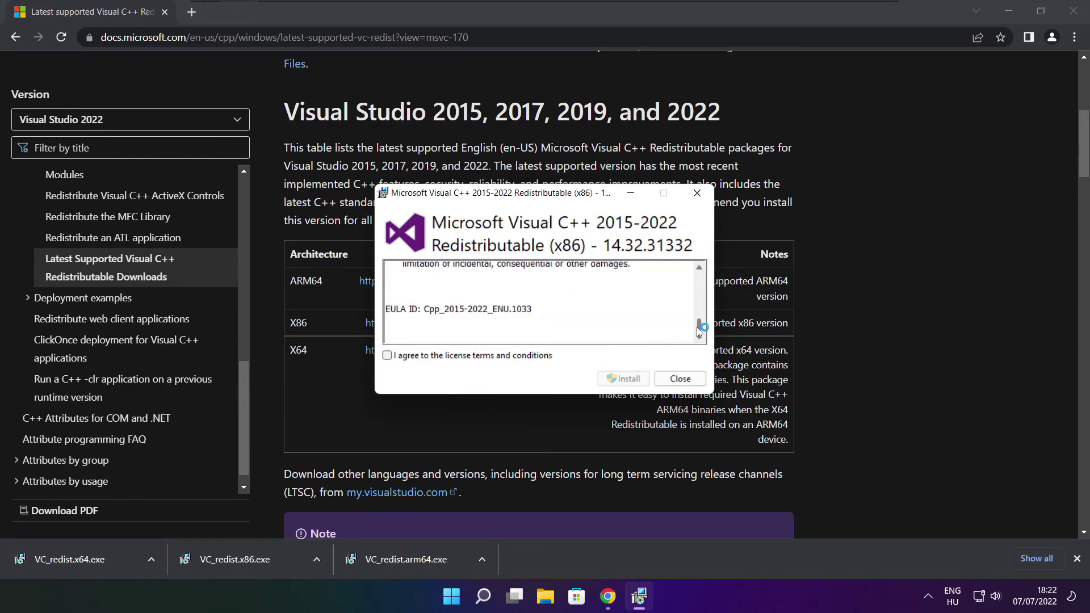
left_click(387, 357)
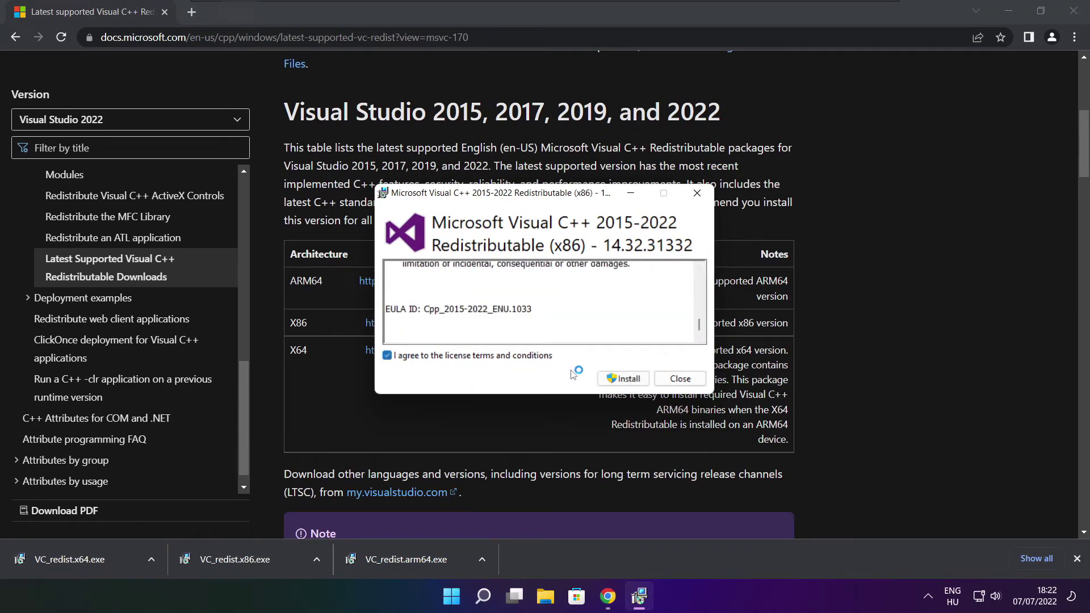
left_click(626, 378)
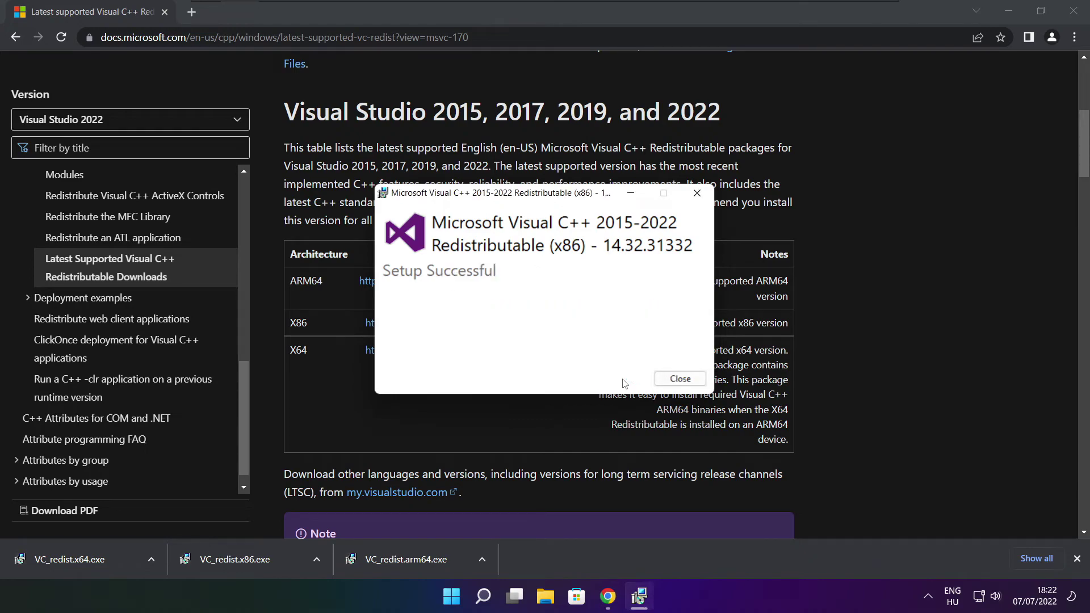
left_click(680, 380)
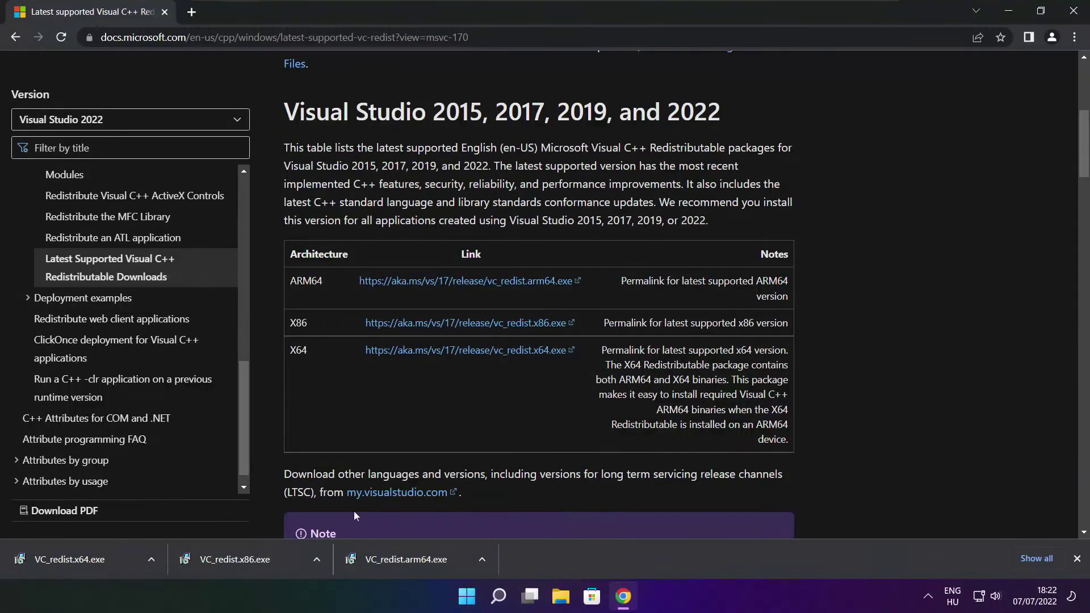
Install VC_redist.x64.exe and close the successful setup
left_click(88, 560)
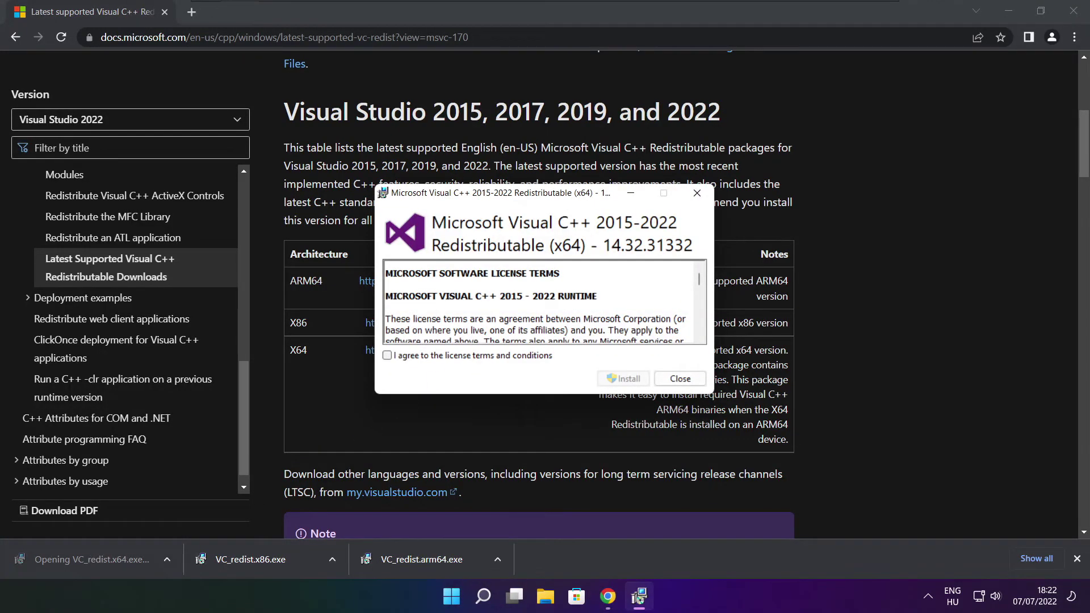
left_click_drag(699, 280, 697, 338)
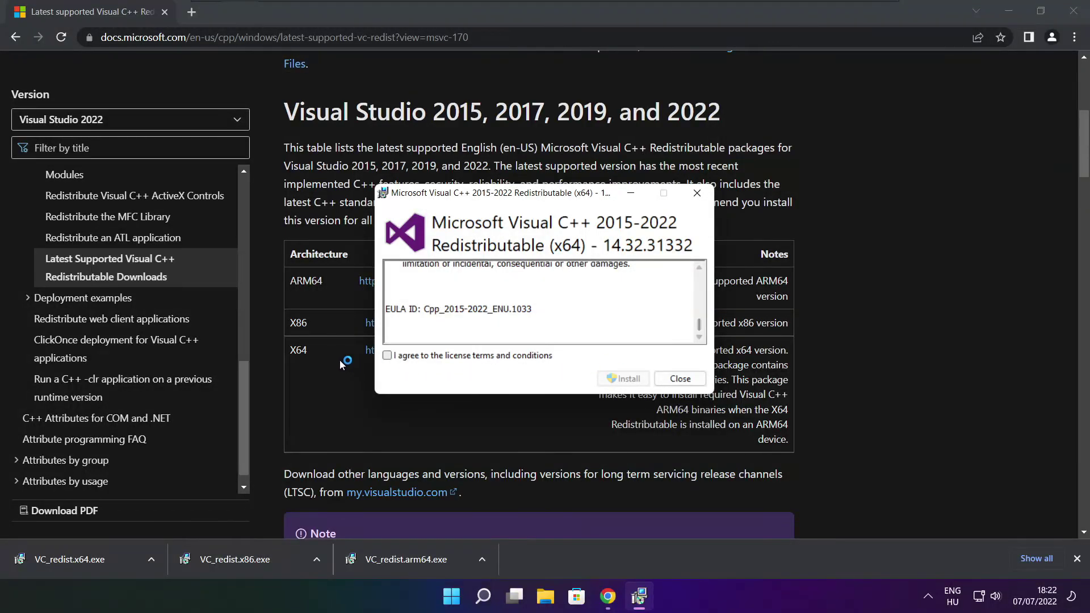
left_click(624, 380)
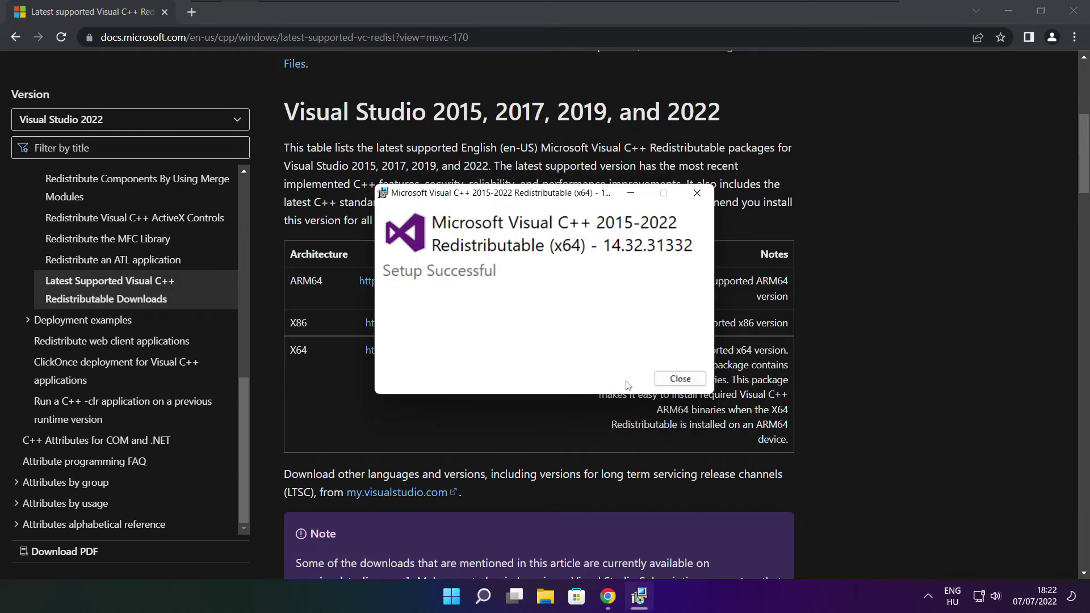
left_click(680, 380)
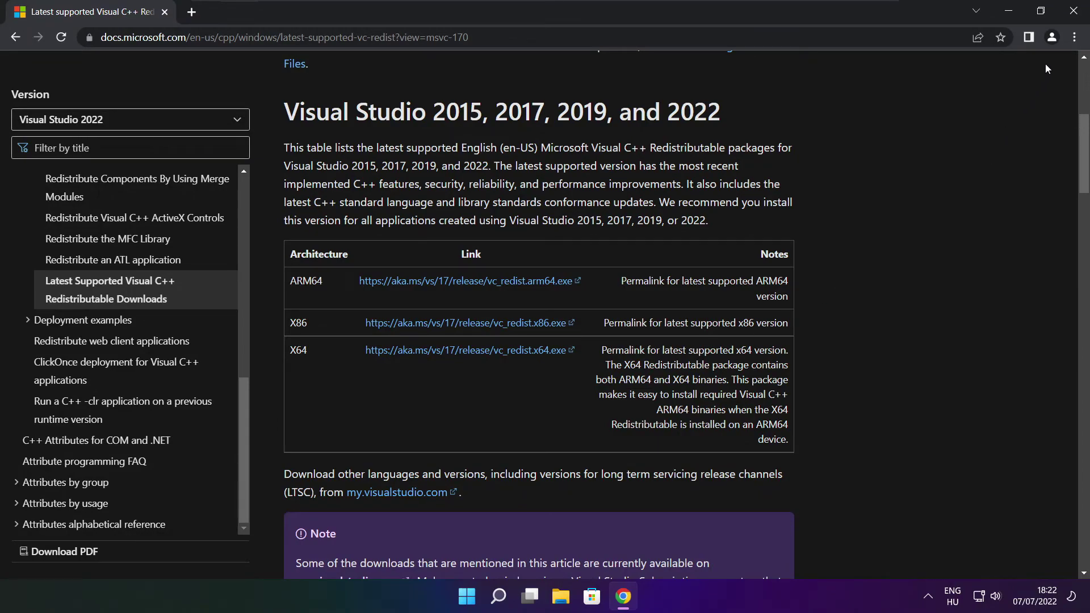
Close Chrome and choose Restart from the Start menu's power options
left_click(1075, 13)
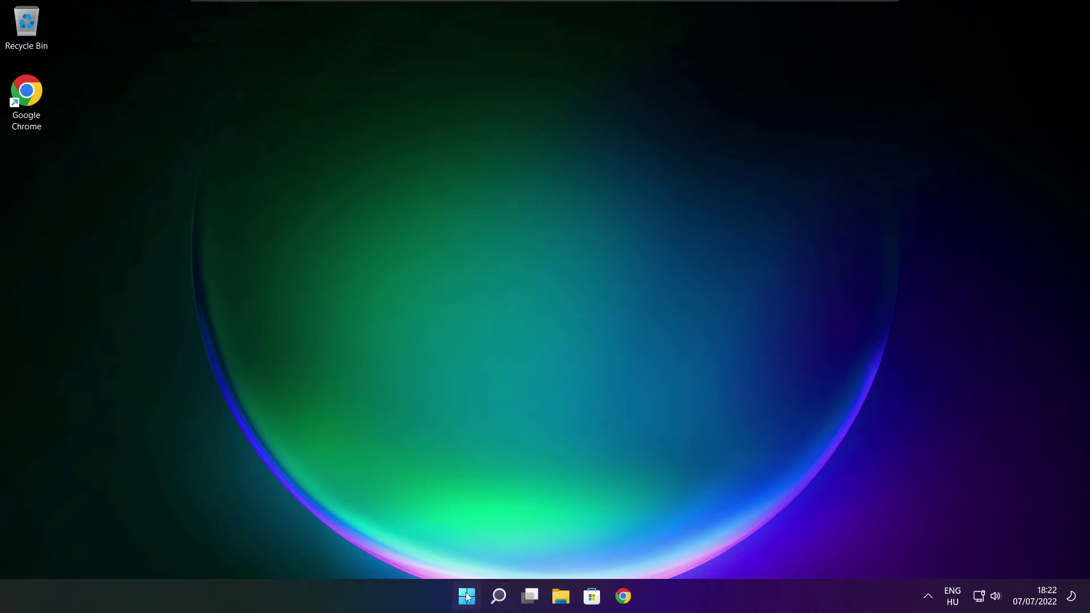
left_click(468, 599)
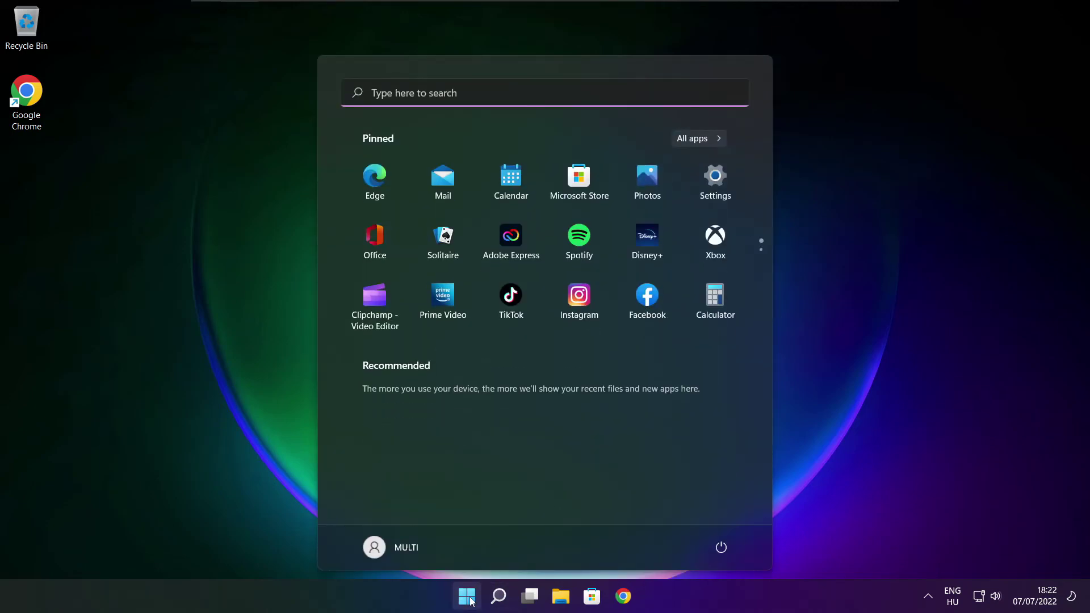
left_click(721, 549)
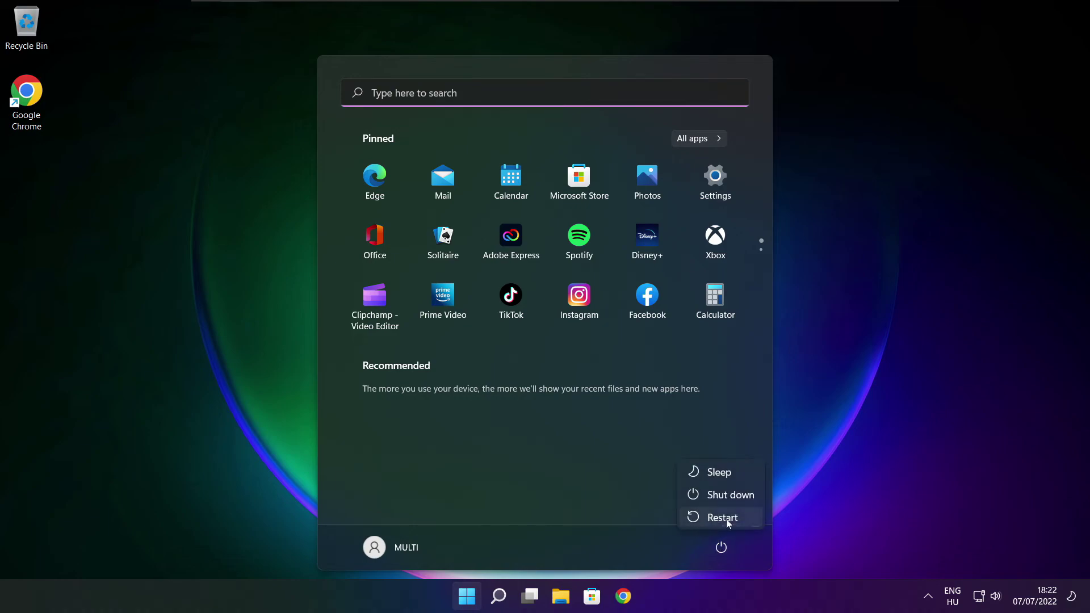
left_click(729, 519)
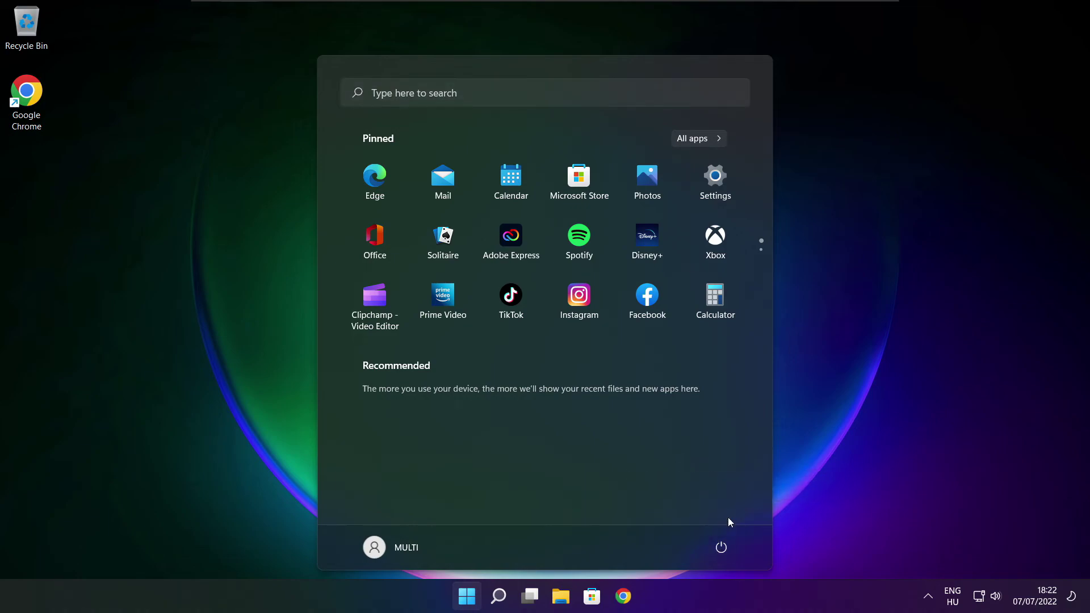